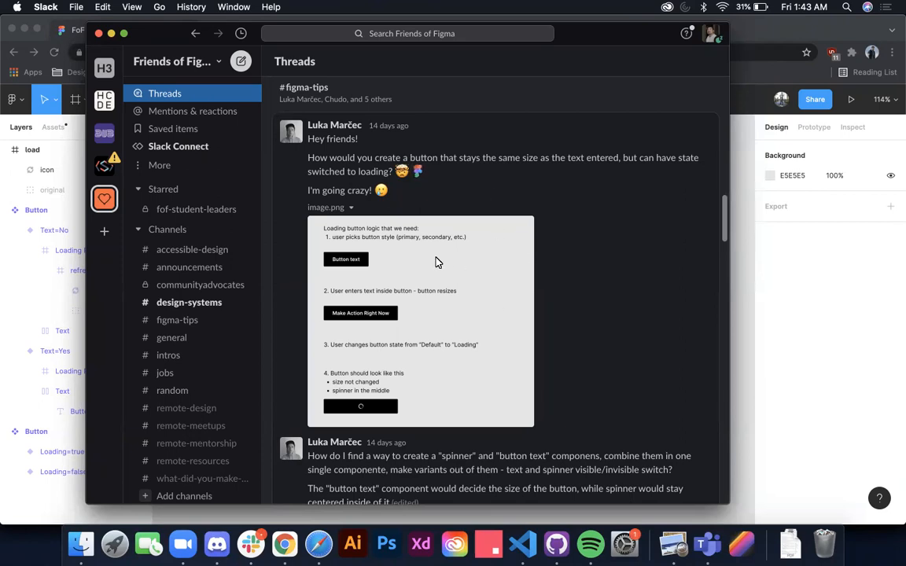
Step: Enlarge the loading button logic image in the Slack thread to read it, close it, and switch to the Figma file
left_click(475, 263)
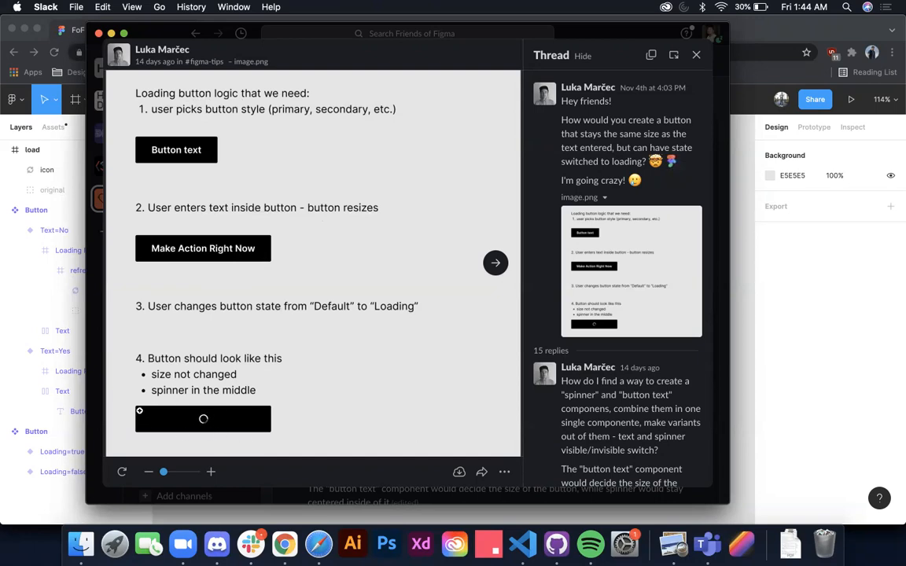
left_click(696, 57)
left_click(794, 295)
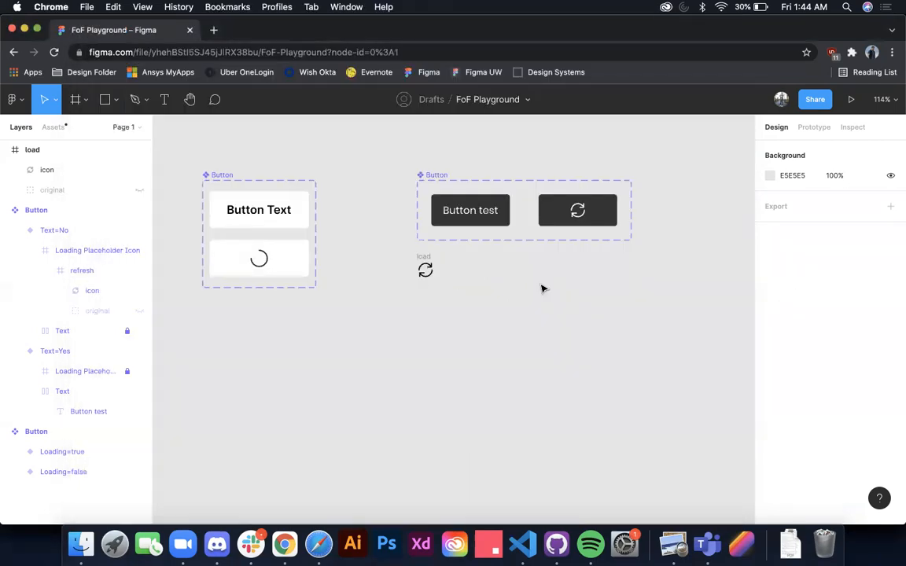
Step: Add a text layer reading "Button" on the empty canvas below the component sets and wrap it in an auto layout frame
scroll(542, 289, "down", 2)
key("t")
left_click(408, 319)
type("Button")
key("Escape")
key("shift+a")
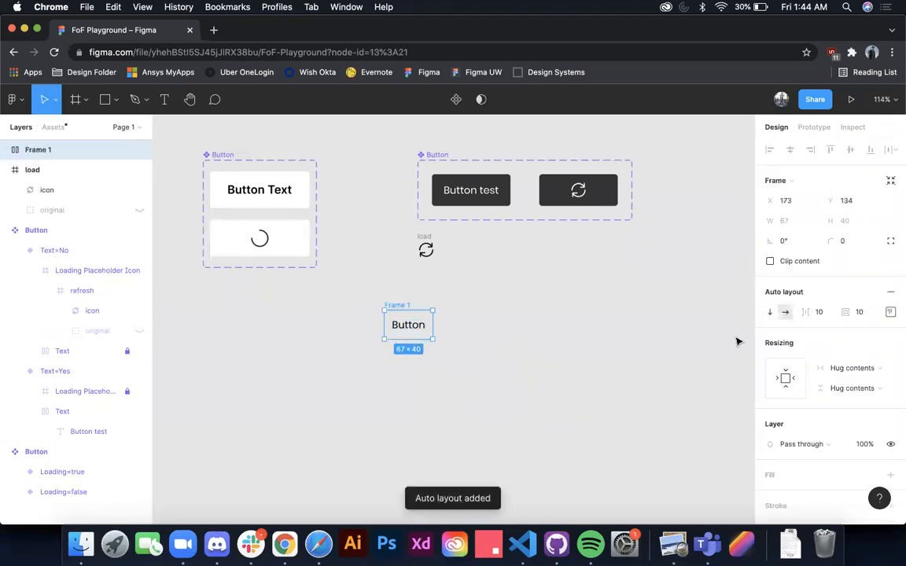
Step: Give the new auto layout frame a white fill and a corner radius of 8
scroll(886, 360, "down", 5)
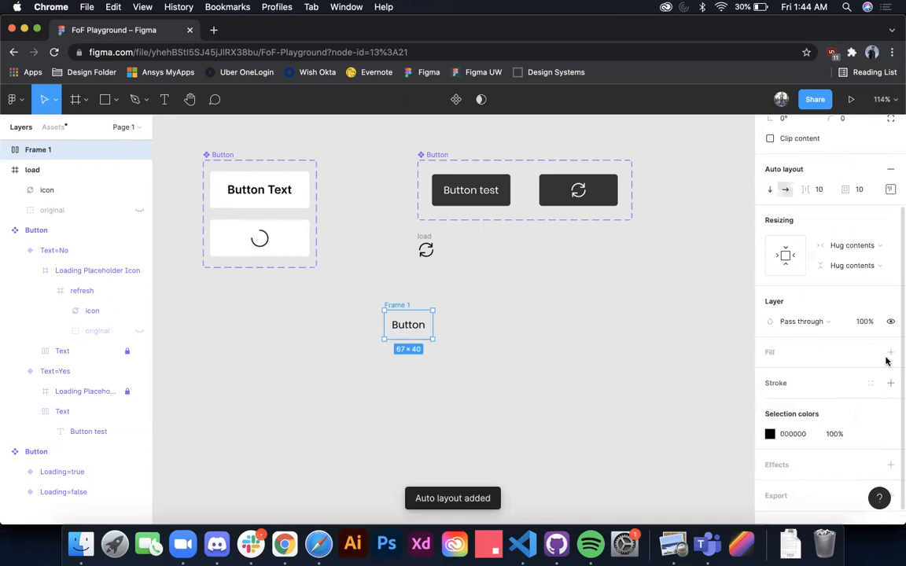
left_click(890, 352)
left_click(849, 120)
type("8")
key("Return")
left_click(574, 295)
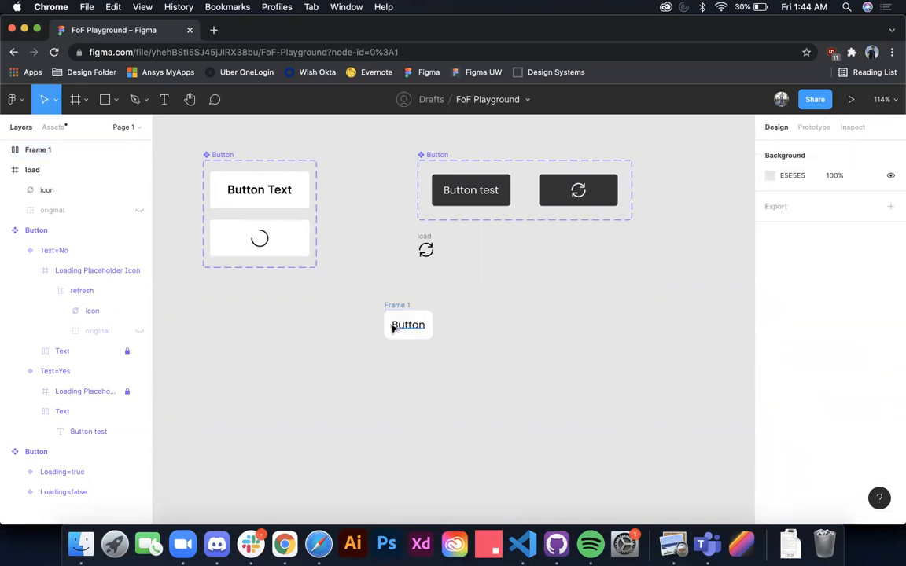
Step: Change the label inside the new button frame to "Edit the text"
scroll(401, 329, "up", 2)
double_click(408, 328)
type("Edit the text")
key("Escape")
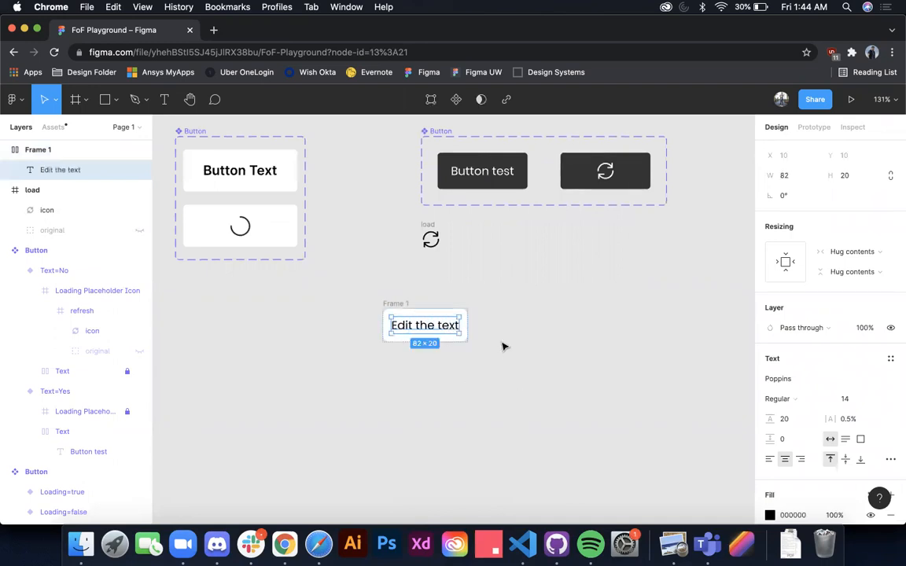
left_click(504, 347)
Step: Move the load icon into the auto layout frame, beside the "Edit the text" label
left_click(431, 238)
left_click_drag(431, 239, 444, 334)
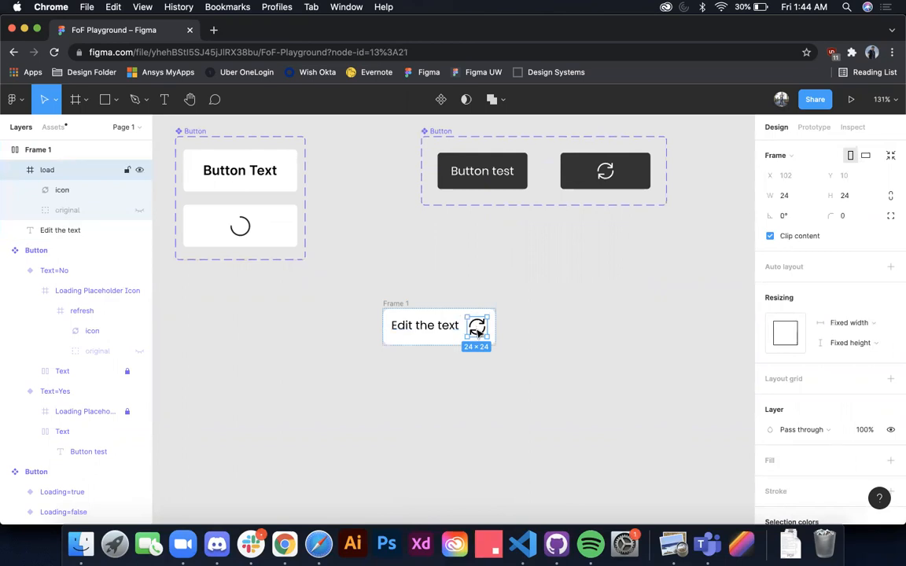
left_click_drag(480, 332, 458, 326)
Step: Set the "Edit the text" layer's opacity to 0%, undo that, and hide the layer instead
left_click(437, 328)
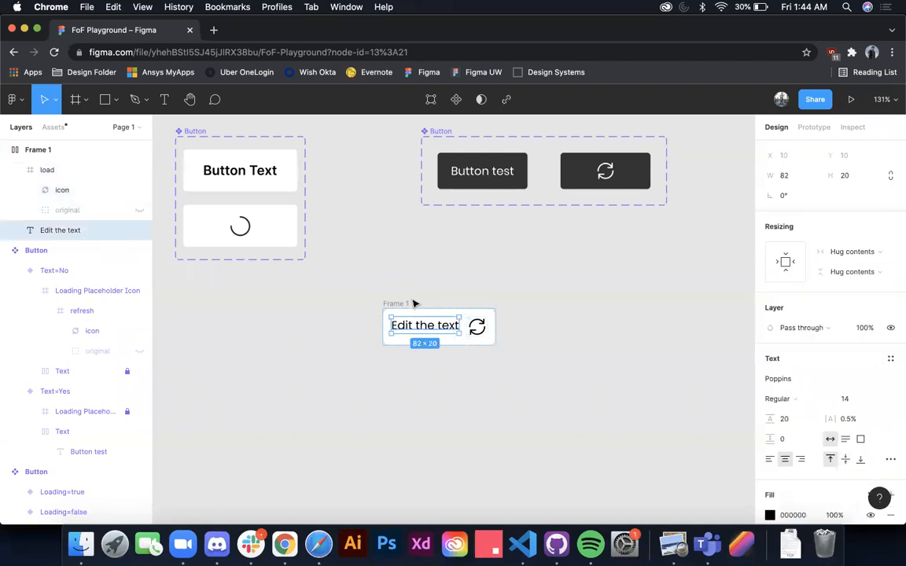
left_click(862, 327)
type("0")
key("Return")
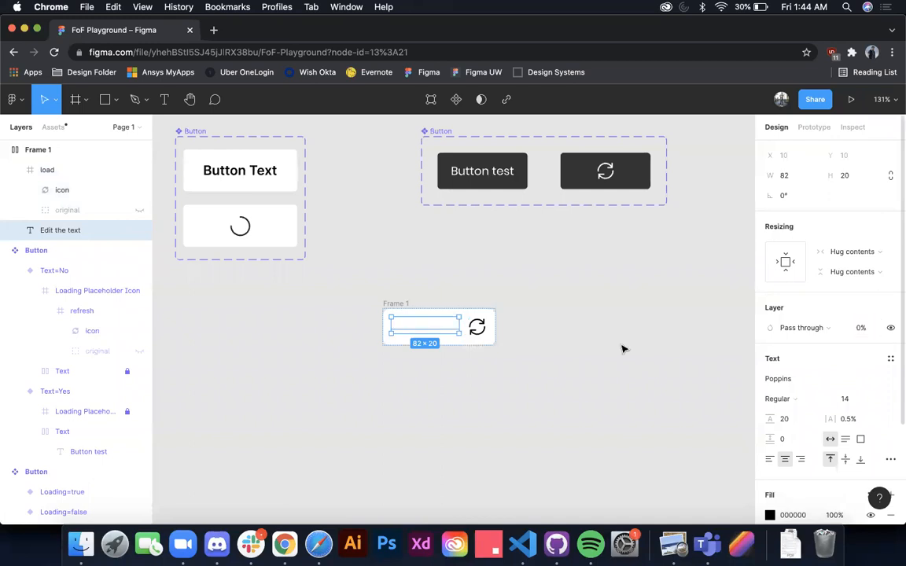
key("super+z")
left_click(139, 230)
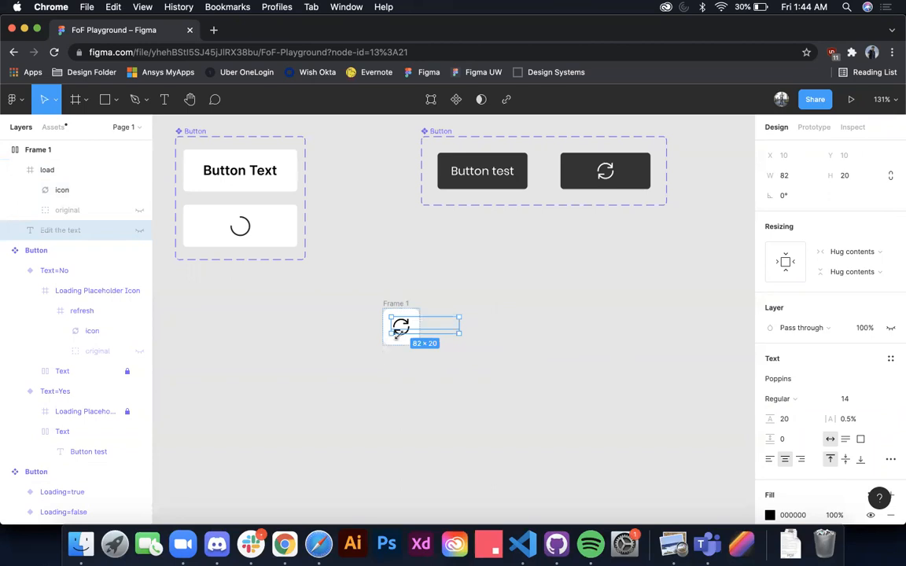
Step: Delete the test button frame together with the load icon inside it
left_click(363, 339)
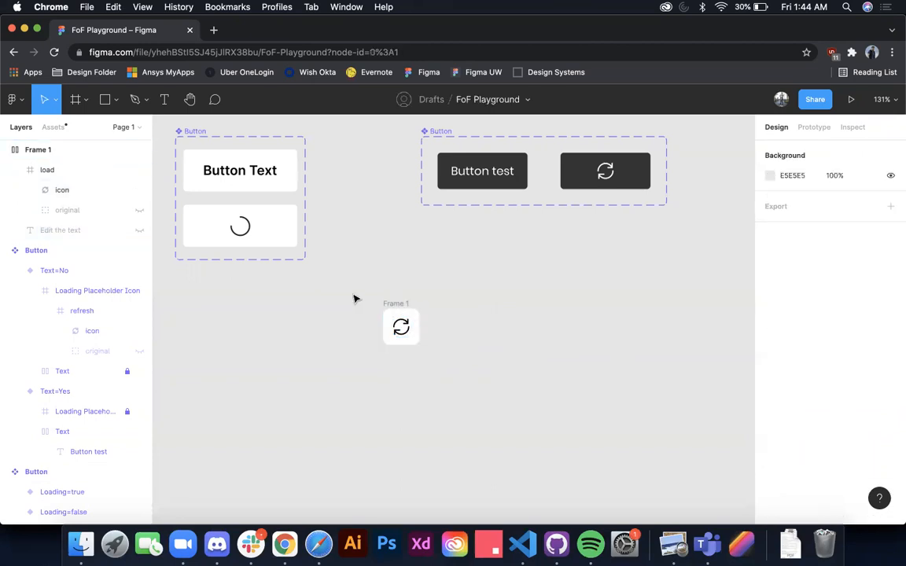
left_click(401, 326)
key("Delete")
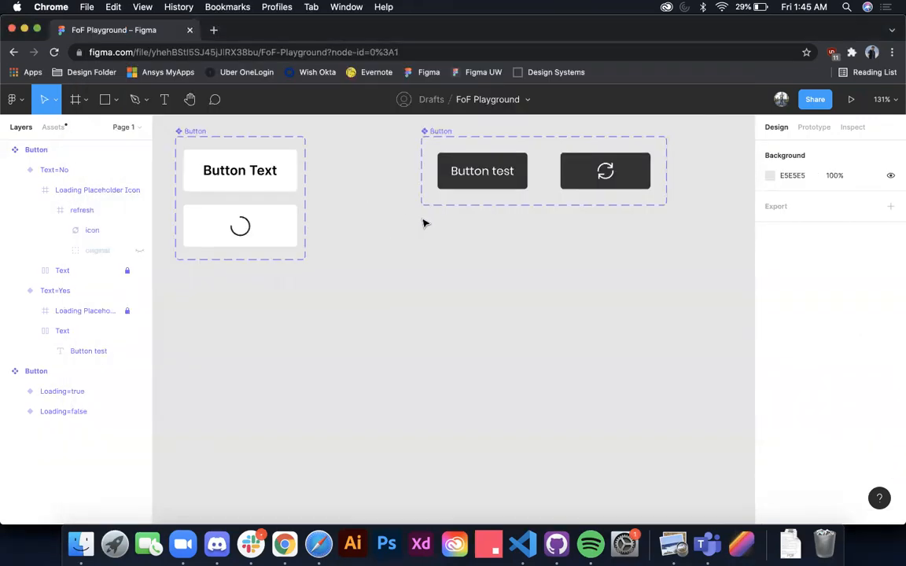
Step: Switch to Slack and read through the replies in the loading button thread down to the last message
key("super+Tab")
scroll(472, 182, "down", 10)
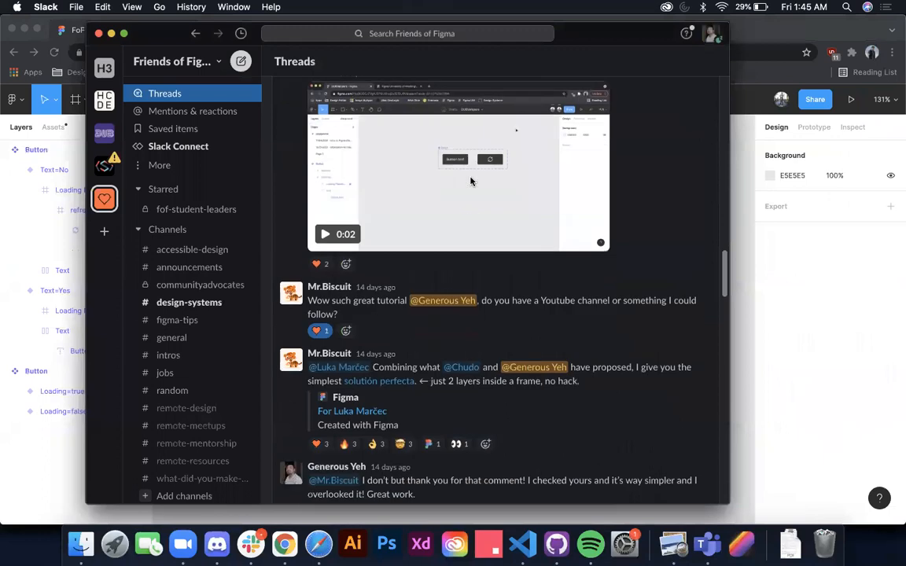
scroll(470, 182, "down", 4)
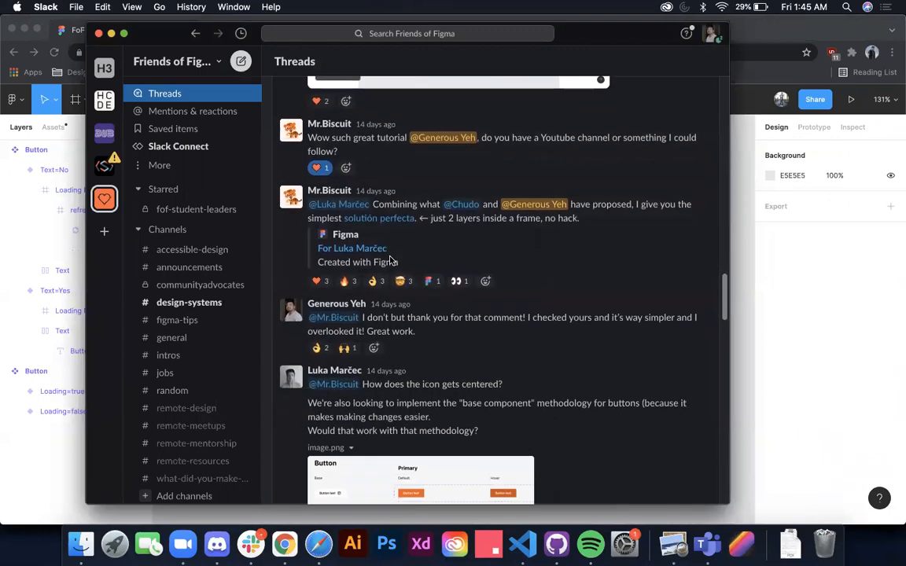
scroll(461, 255, "down", 6)
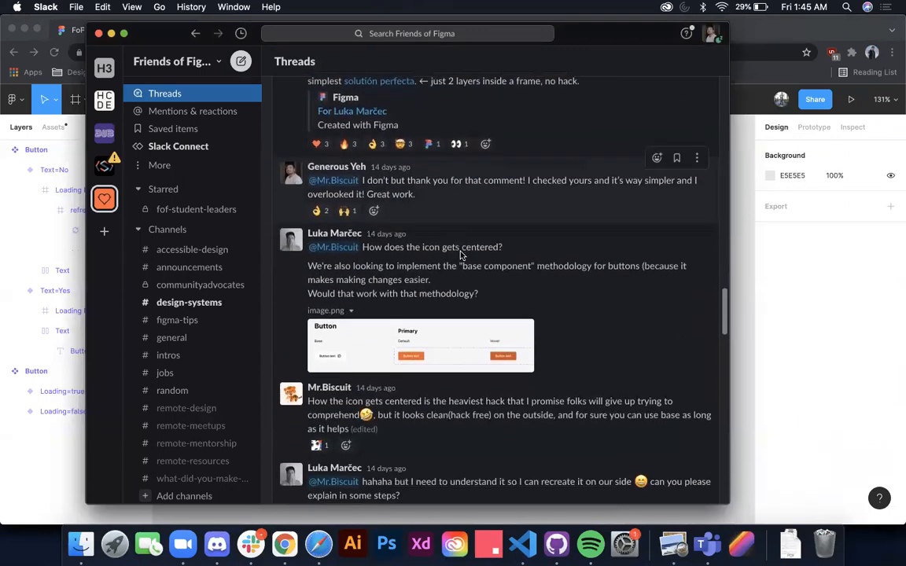
scroll(461, 255, "up", 1)
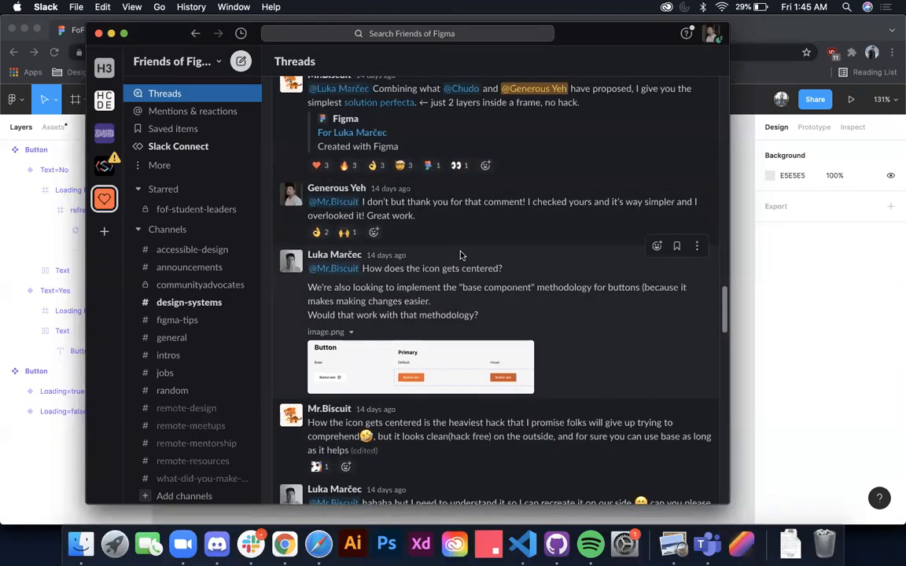
scroll(519, 273, "down", 10)
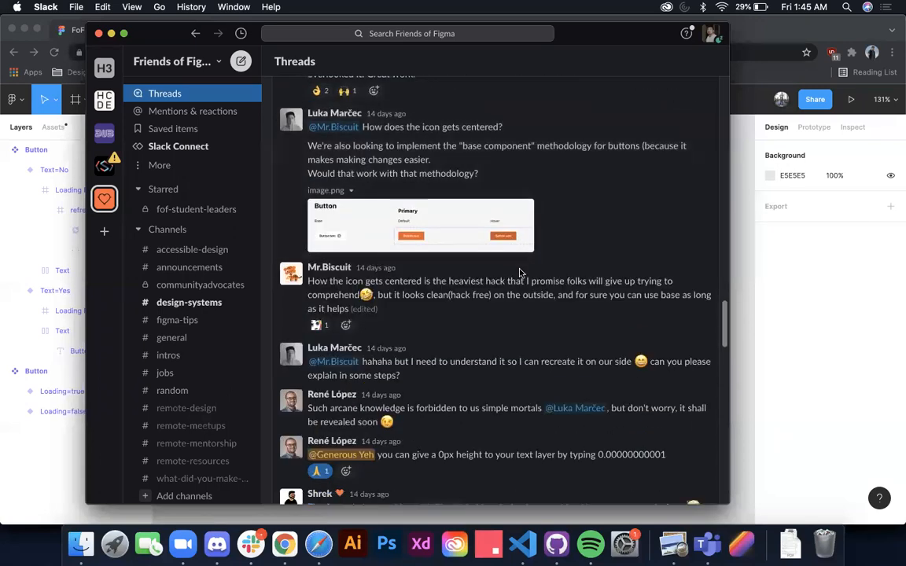
scroll(498, 304, "down", 10)
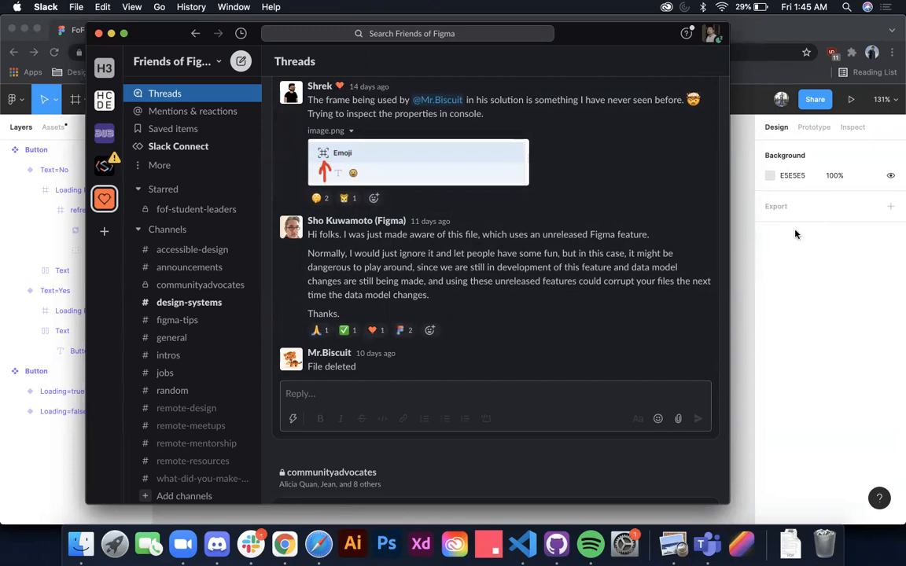
Step: Back in Figma, place an instance of the white Button Text variant on the empty canvas and set its label to "button"
key("super+Tab")
left_click(215, 170)
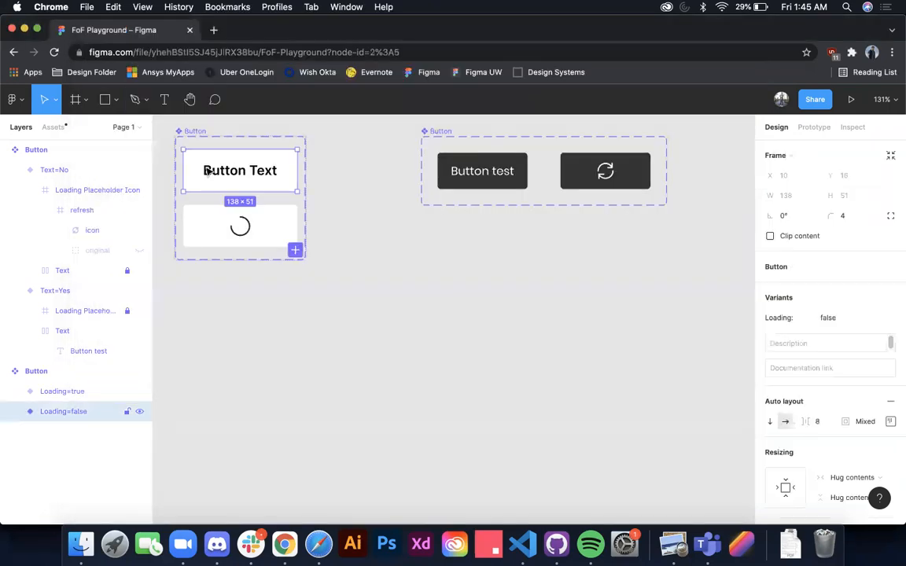
left_click_drag(269, 174, 427, 299, "alt")
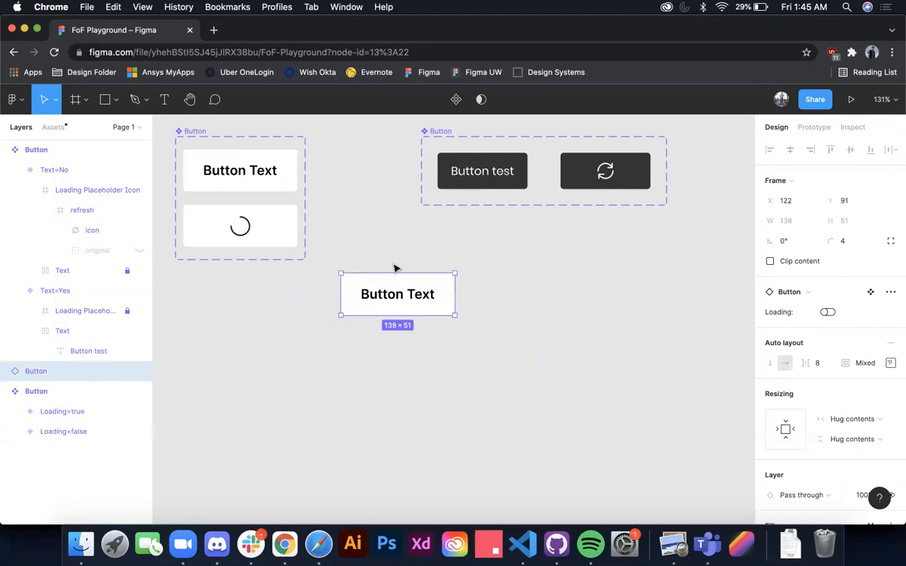
double_click(397, 294)
type("button")
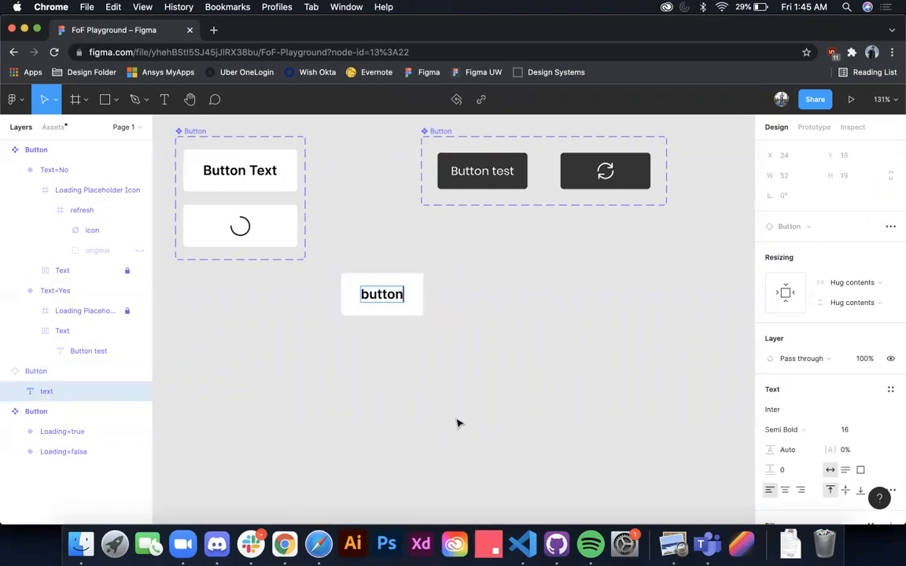
left_click(452, 287)
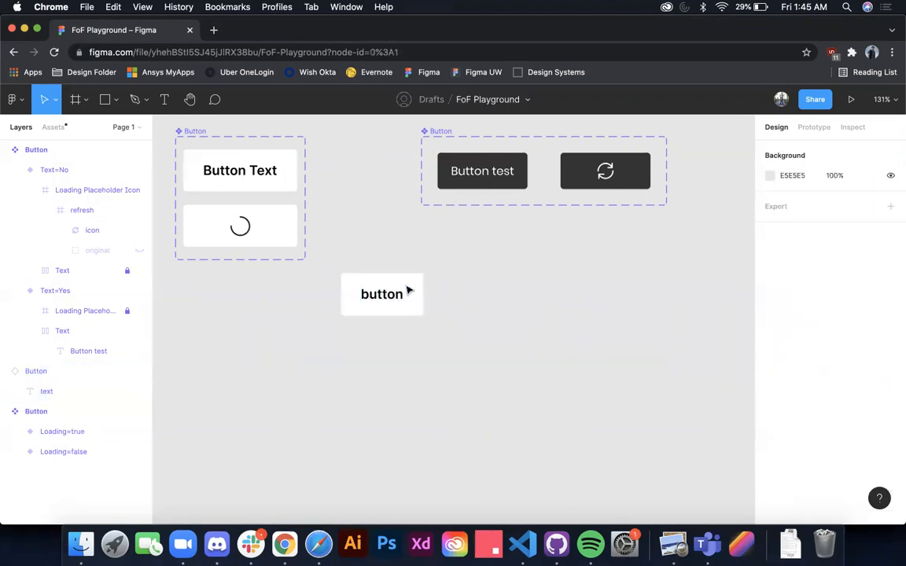
Step: Switch the white button instance's Loading property on and back off
left_click(419, 291)
left_click(827, 312)
left_click(827, 312)
Step: Change the white button instance's label to "something longer"
double_click(398, 295)
type("soemthing")
double_click(397, 294)
type("something l")
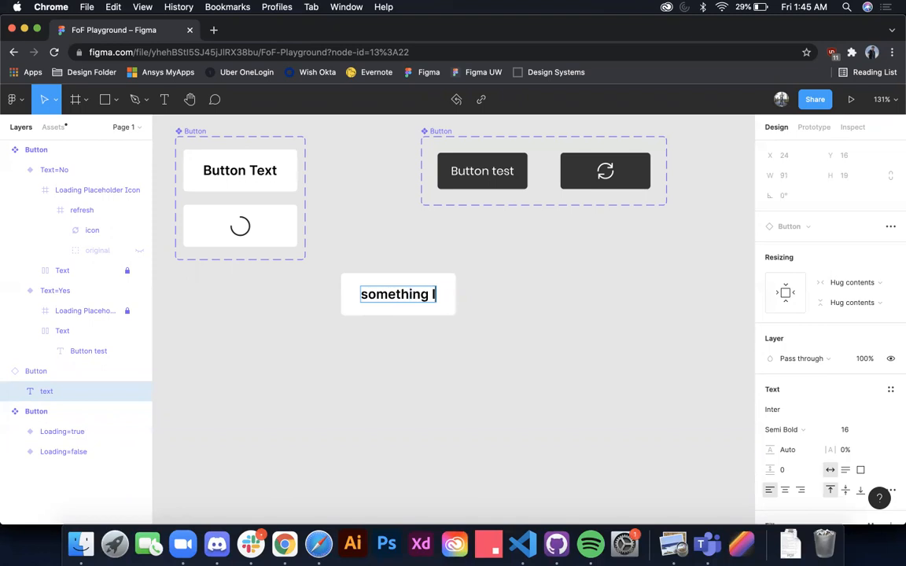
type("onger")
left_click(552, 376)
Step: Toggle the Loading property of the "something longer" button, leaving it on
left_click(477, 309)
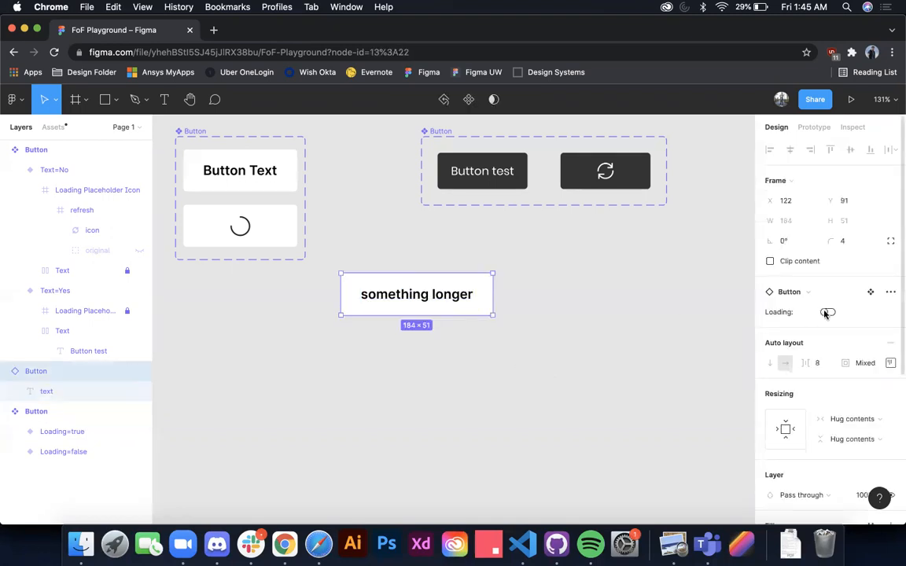
left_click(827, 313)
left_click(826, 313)
left_click(826, 313)
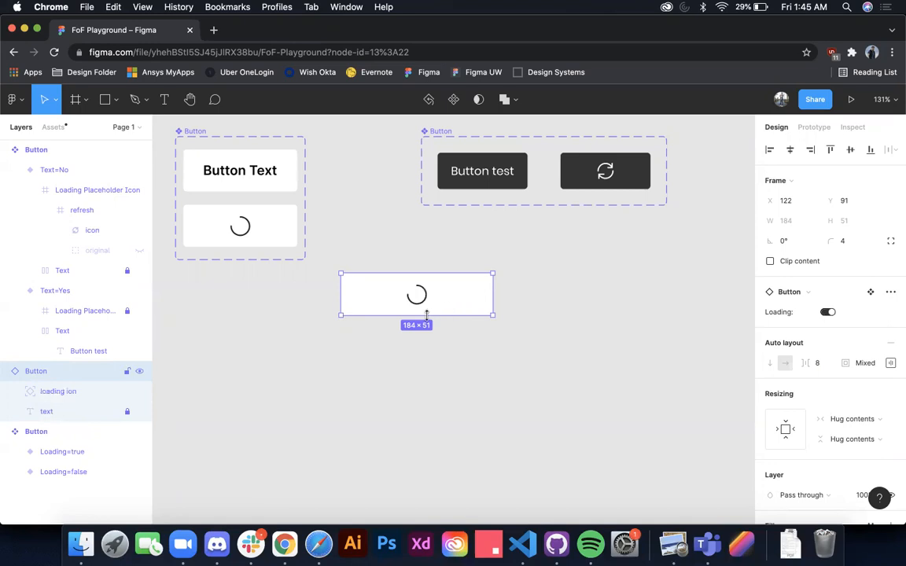
Step: Inspect the loading icon layer inside the white button instance, then delete the instance
left_click(114, 398)
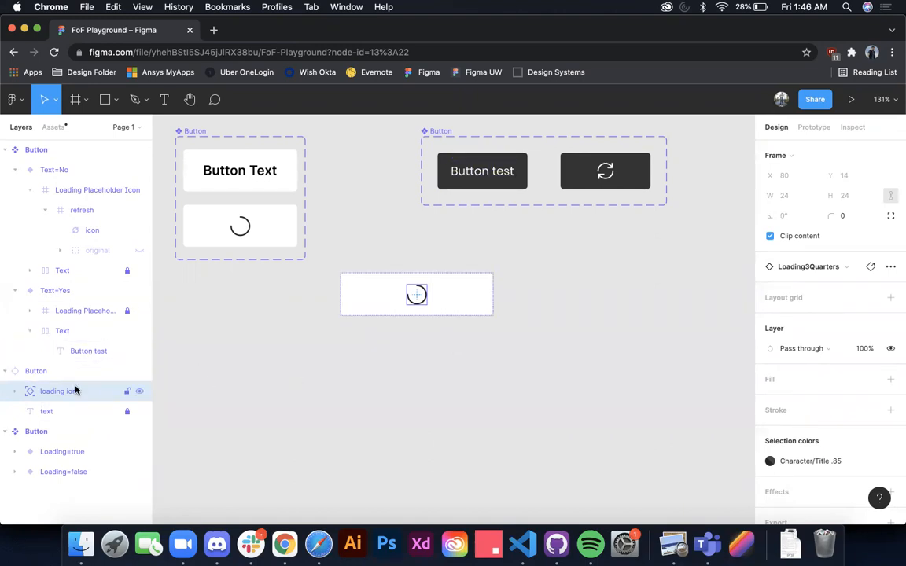
left_click(391, 344)
left_click_drag(404, 298, 386, 322)
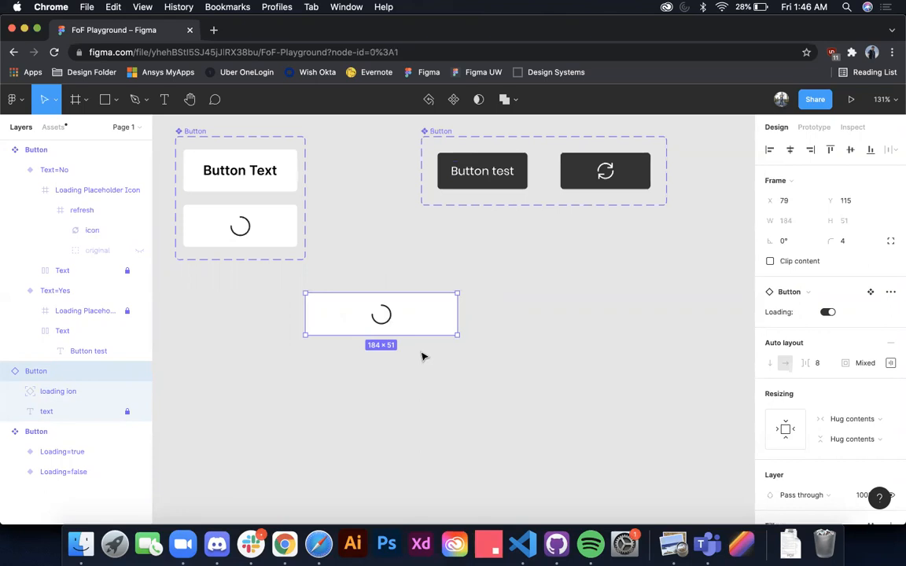
key("Delete")
Step: Place an instance of the dark "Button test" variant below its component set and set its label to "text"
left_click(464, 150)
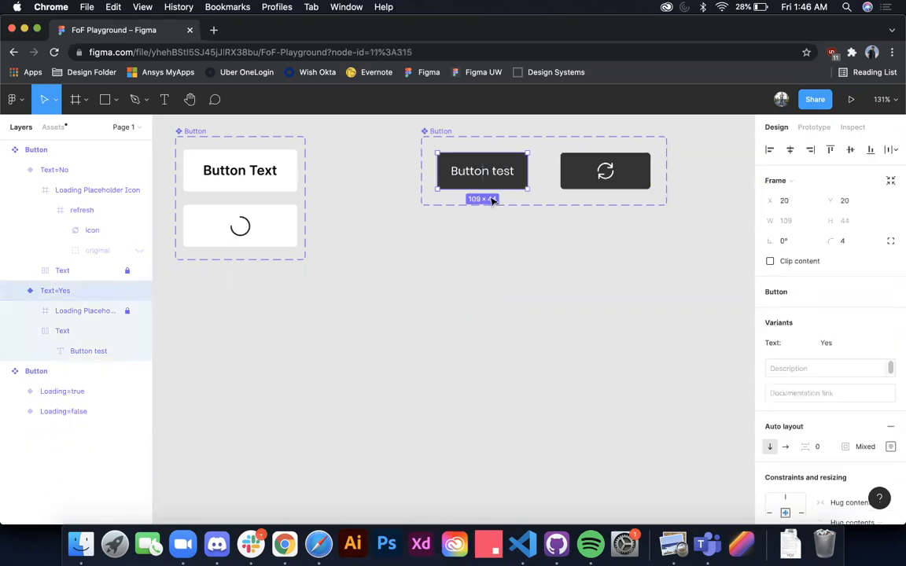
left_click_drag(504, 171, 445, 272)
double_click(445, 272)
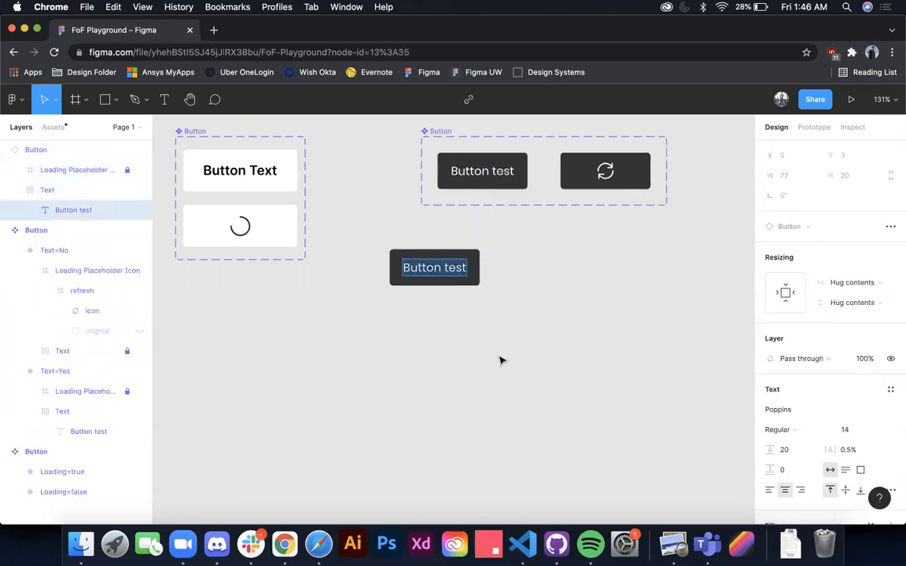
type("text")
Step: Change the dark button instance's label to "something longer" and switch its Text property off and back on
double_click(435, 268)
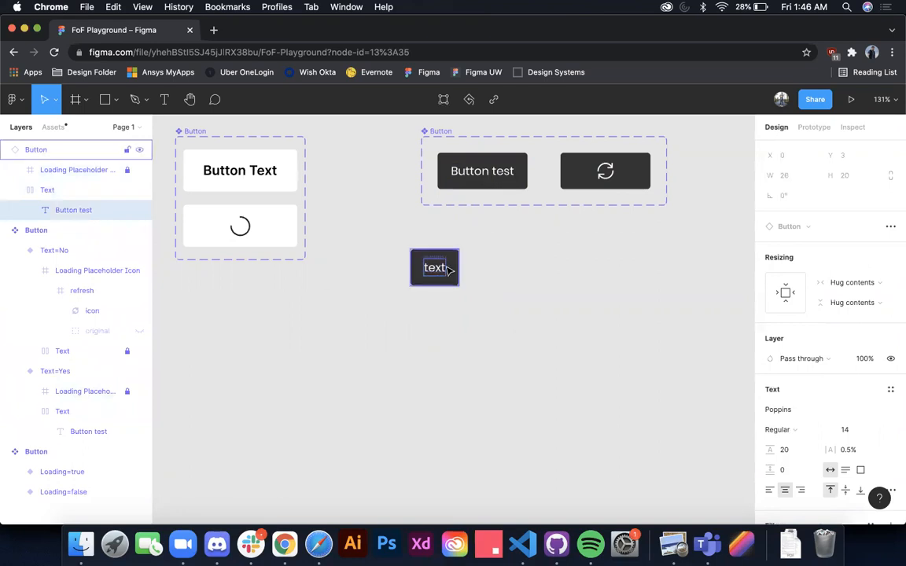
type("something longer")
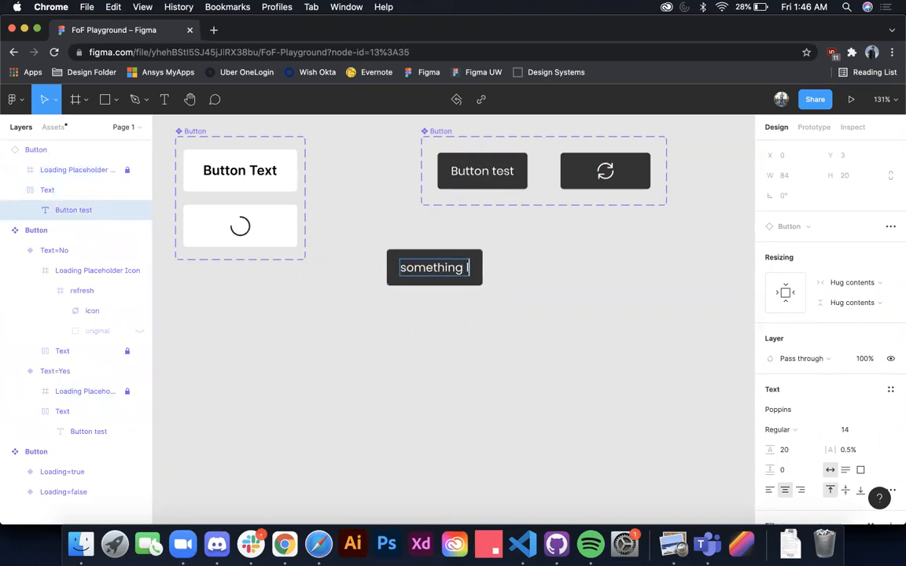
left_click(461, 339)
left_click(457, 277)
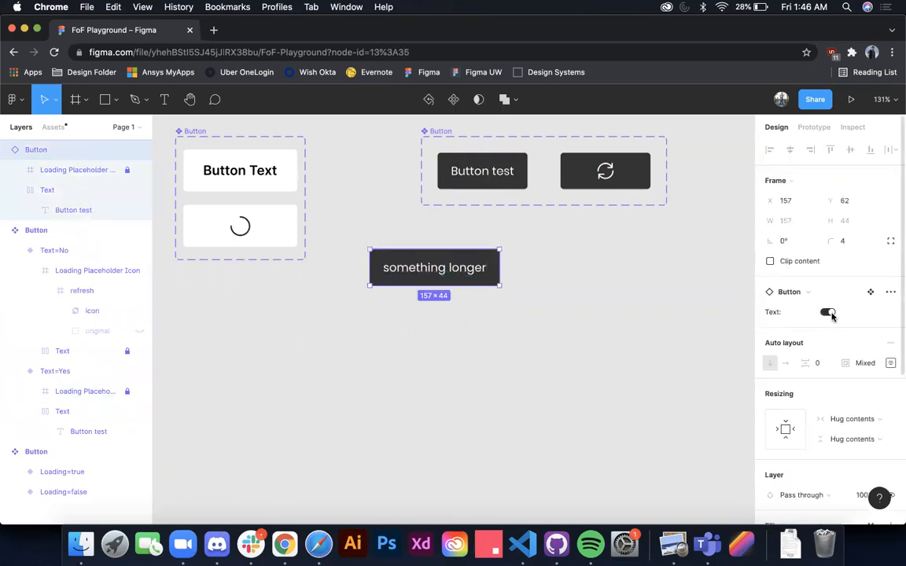
left_click(826, 313)
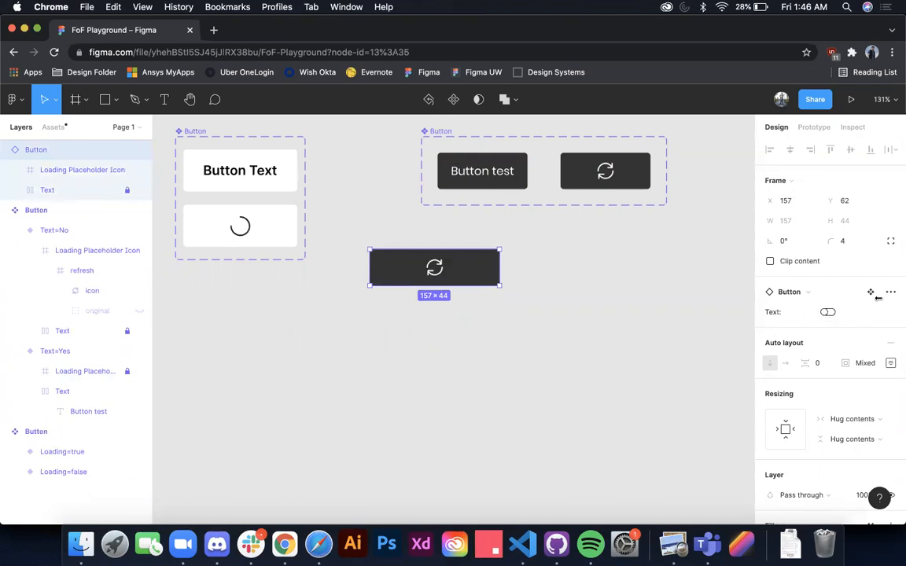
left_click(826, 313)
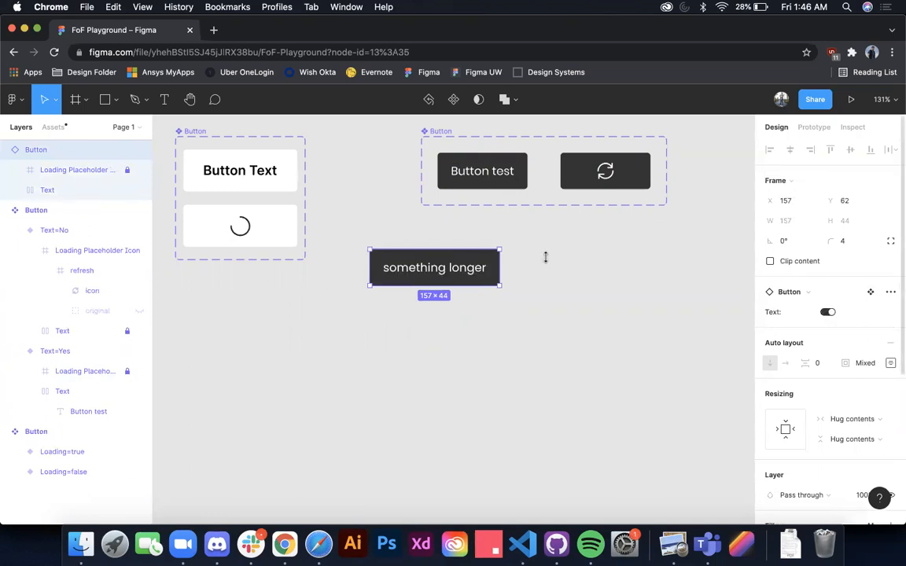
Step: Change the dark button instance's label to "short"
double_click(445, 268)
left_click(464, 265)
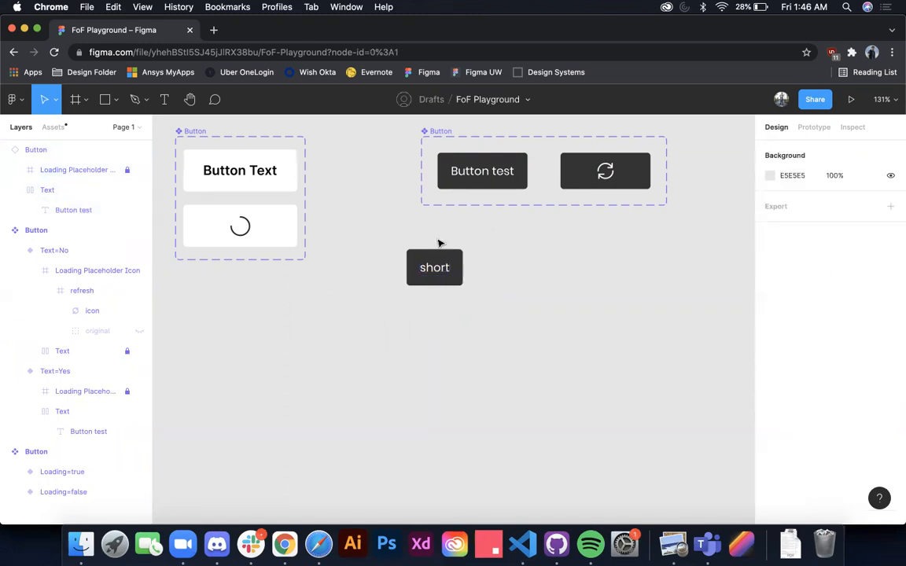
Step: Switch the "short" button instance's Text property off and back on, and delete the instance
left_click(435, 252)
left_click(827, 313)
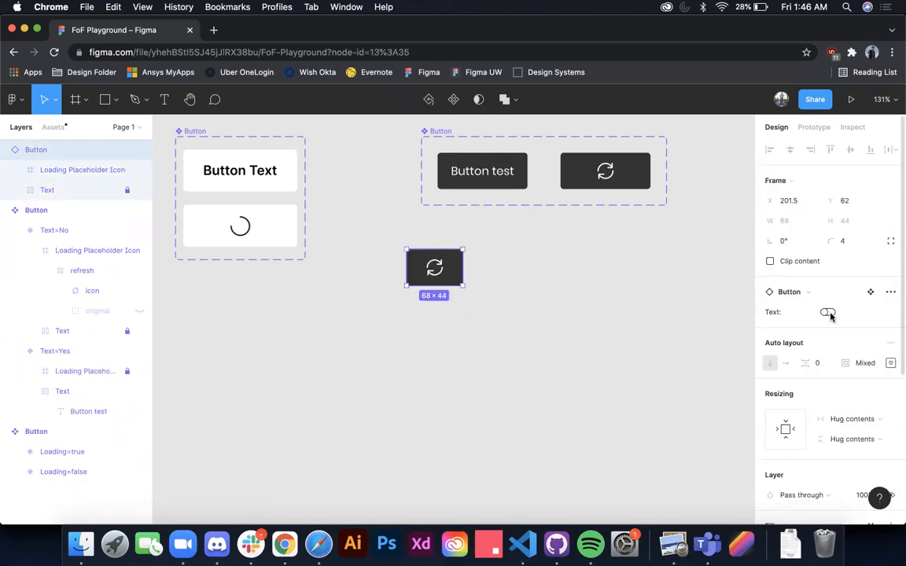
left_click(827, 313)
left_click(464, 286)
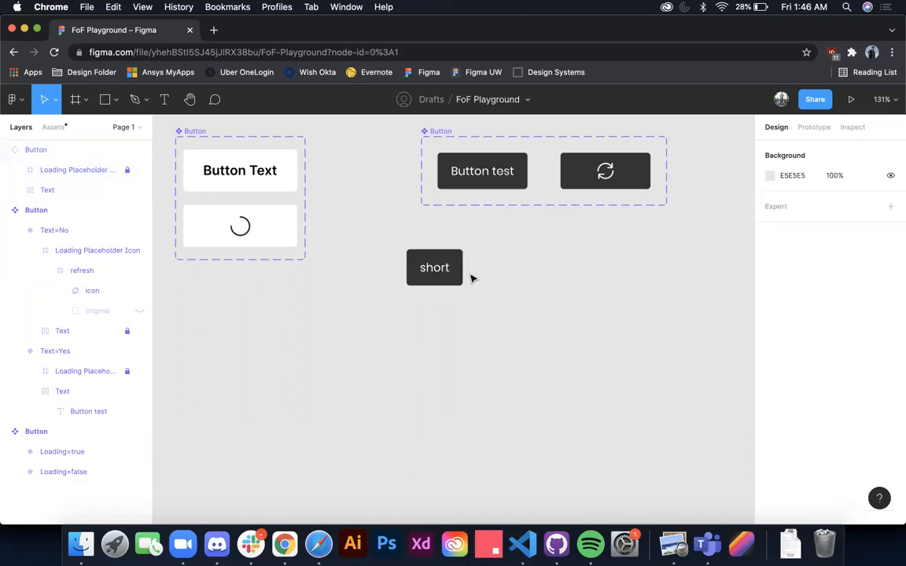
left_click_drag(516, 308, 376, 235)
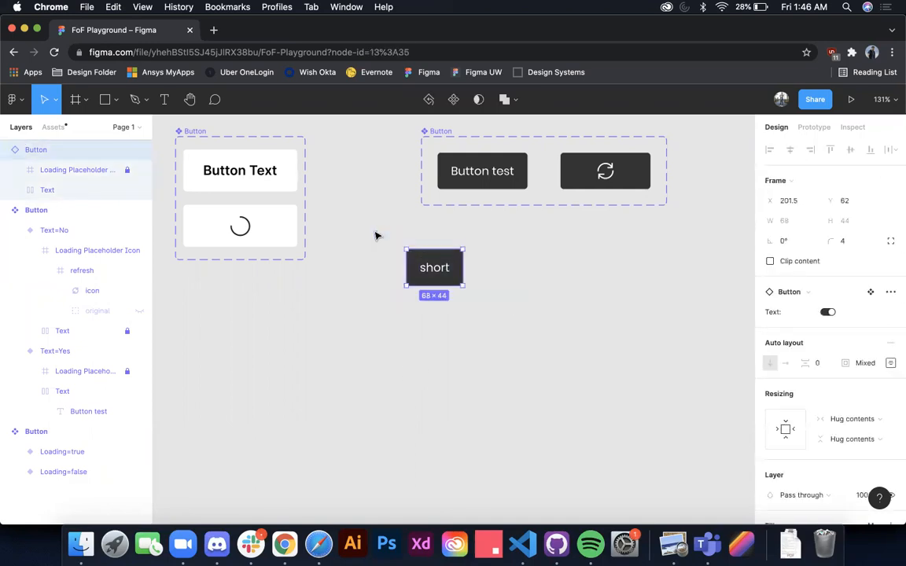
key("Delete")
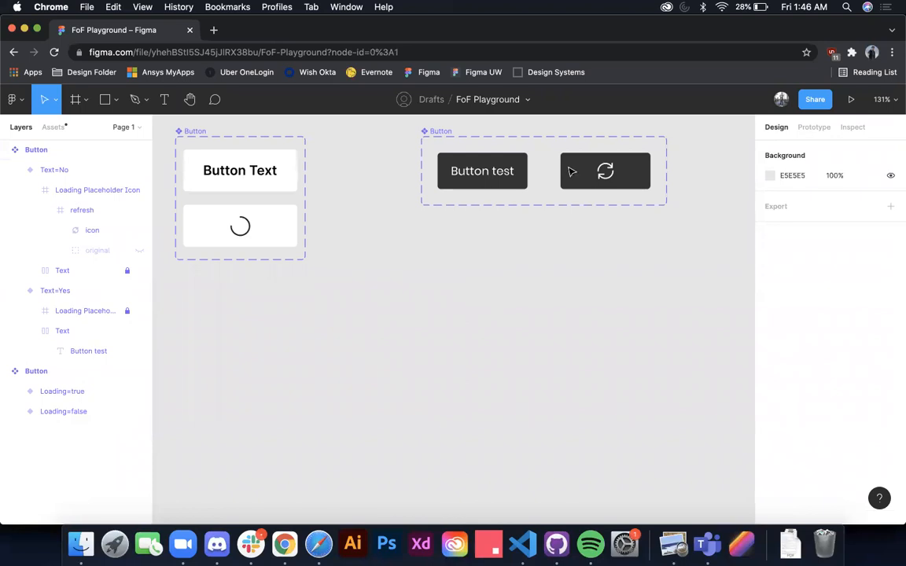
Step: Add a text layer reading "Button" below the dark component set and wrap it in an auto layout frame
key("t")
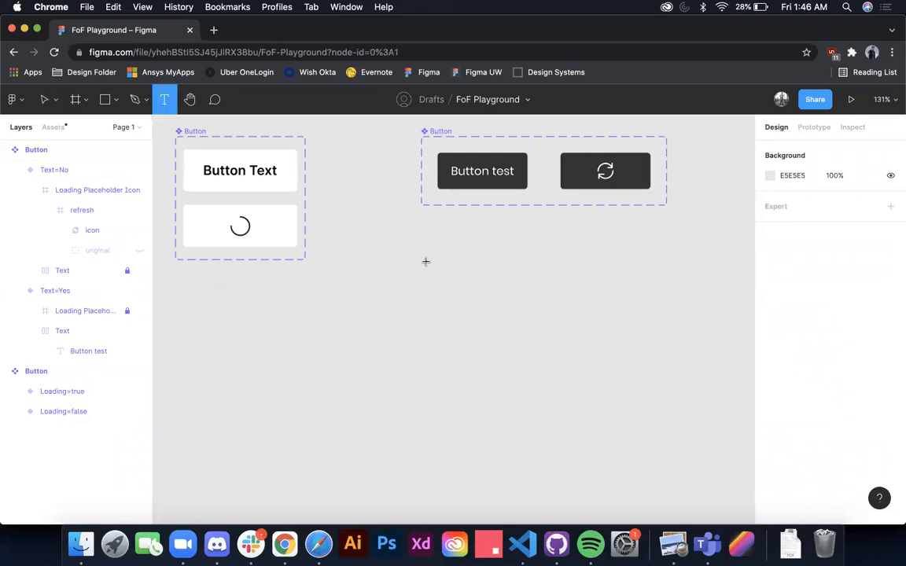
left_click(446, 256)
type("Button")
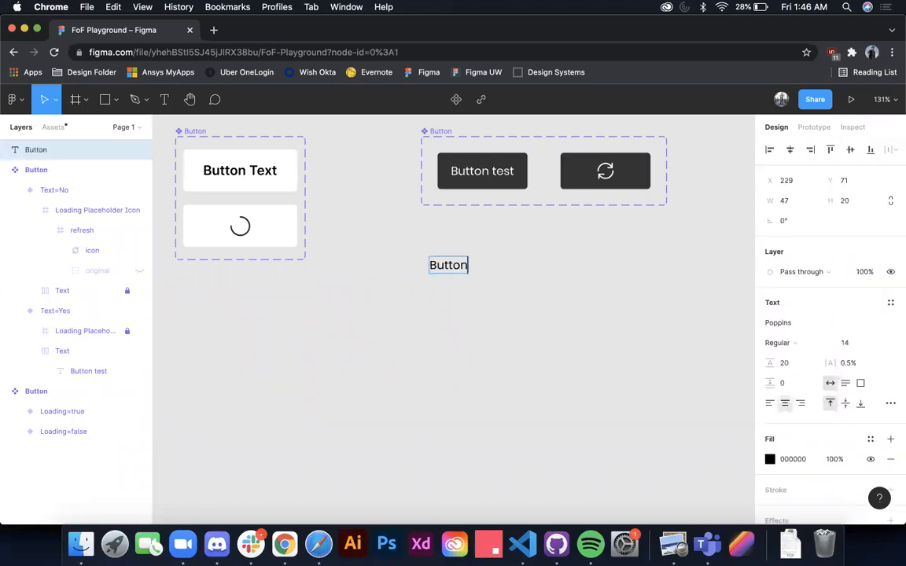
key("Escape")
key("shift+a")
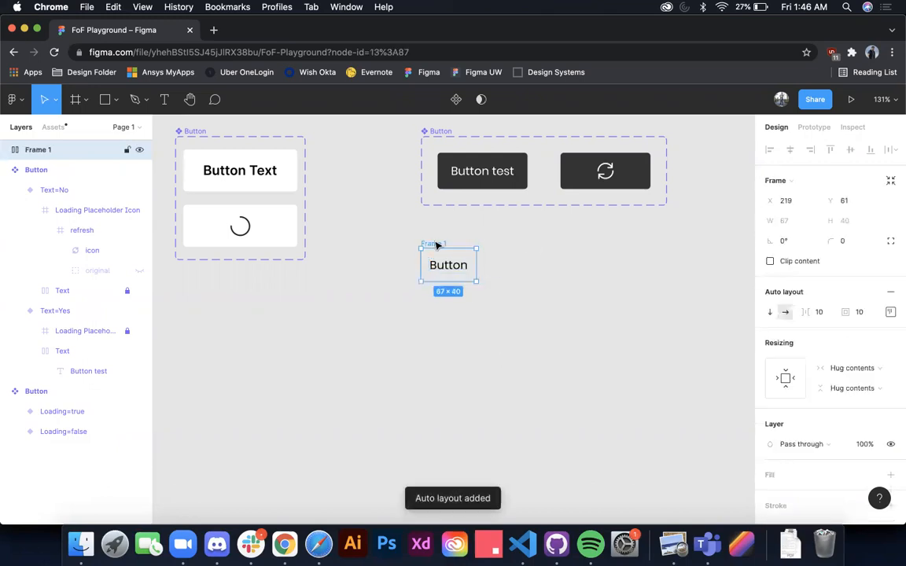
Step: Give the new button frame a 333333 fill, ffffff text and a corner radius of 8
scroll(873, 355, "down", 5)
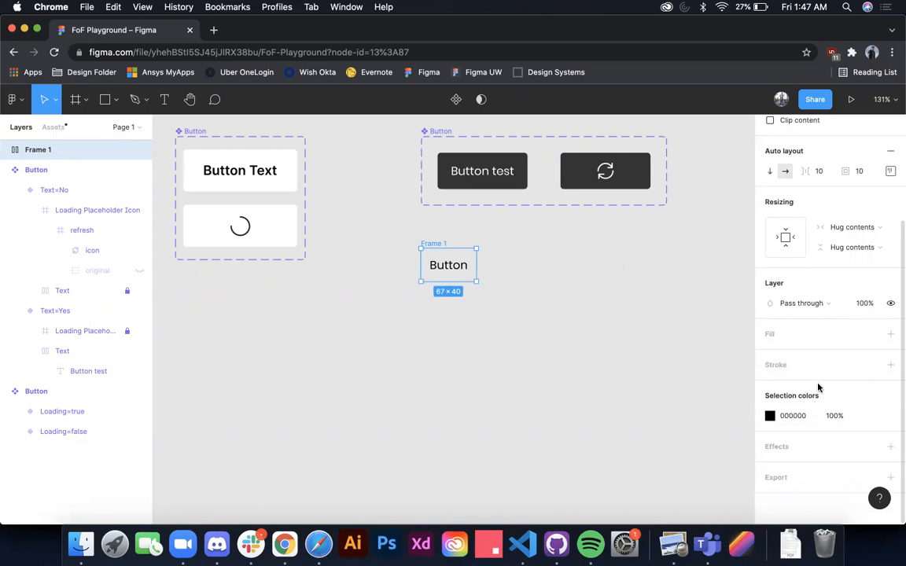
left_click(890, 334)
left_click(793, 354)
type("333333")
key("Return")
left_click(800, 435)
type("ffffff")
key("Return")
scroll(787, 173, "up", 4)
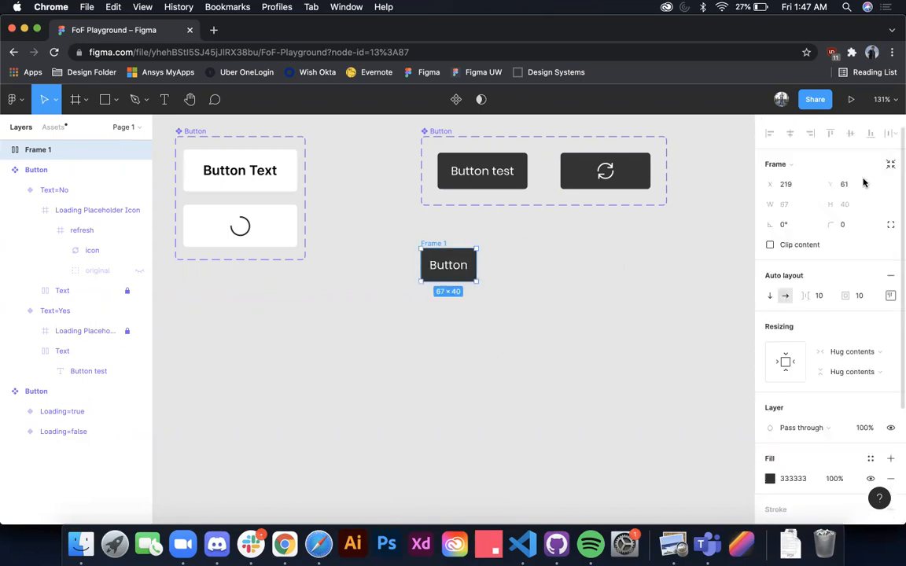
left_click(848, 241)
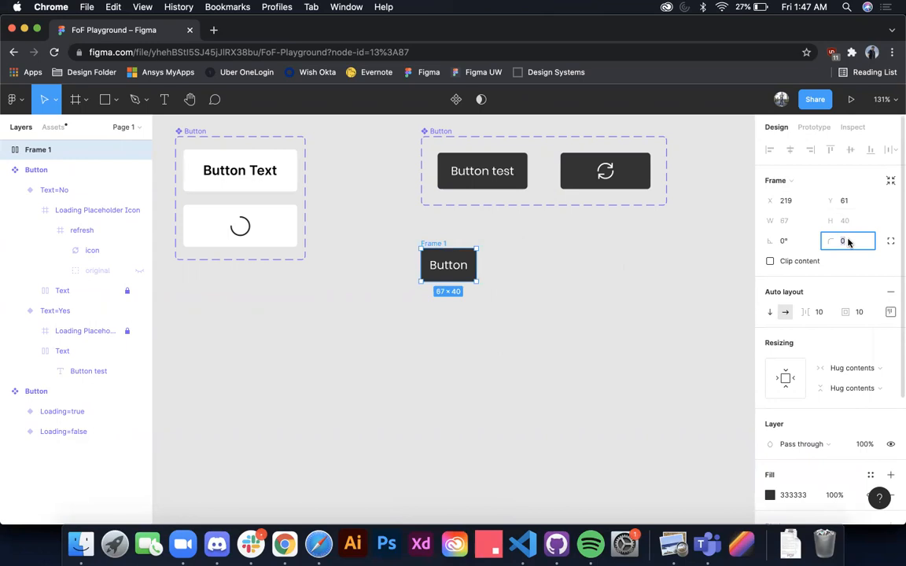
Step: Copy the Loading Placeholder Icon from the dark loading variant into the new button frame
double_click(604, 173)
key("ctrl+c")
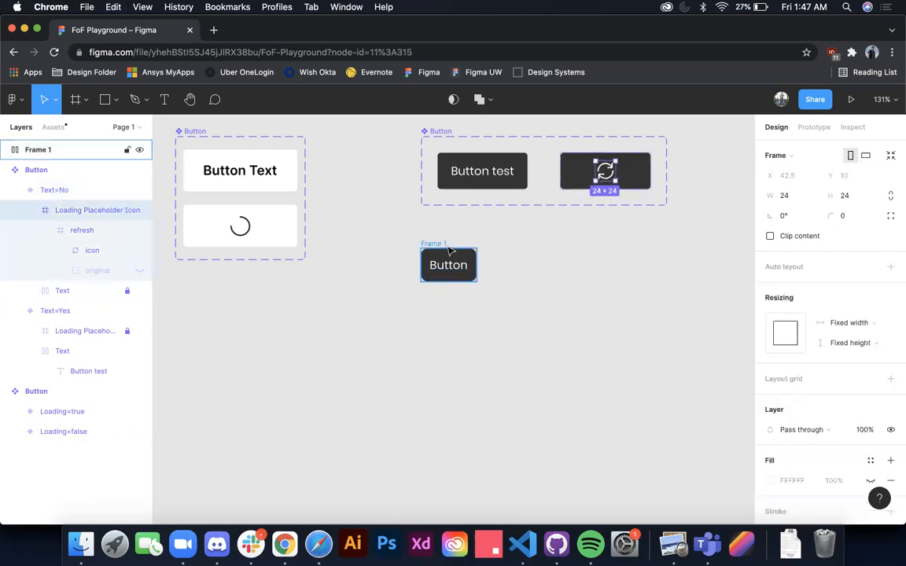
left_click(425, 252)
key("ctrl+v")
left_click(438, 303)
left_click(438, 245)
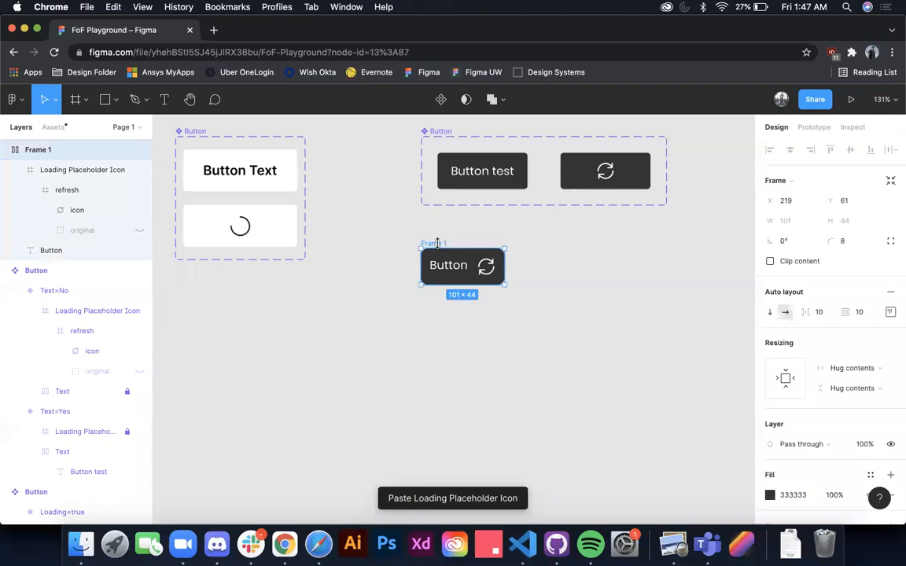
Step: Stack the new frame's contents vertically and align them to the top centre
left_click(770, 312)
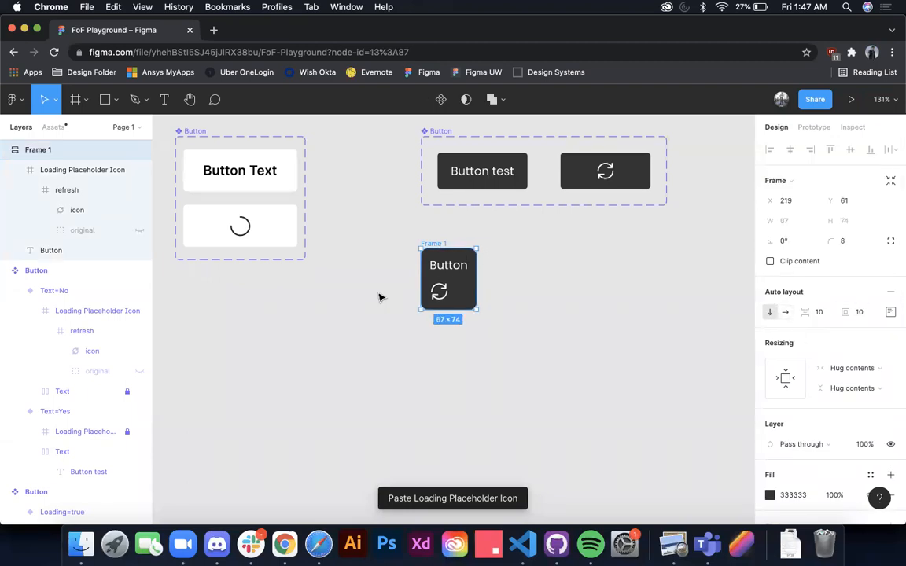
left_click(890, 312)
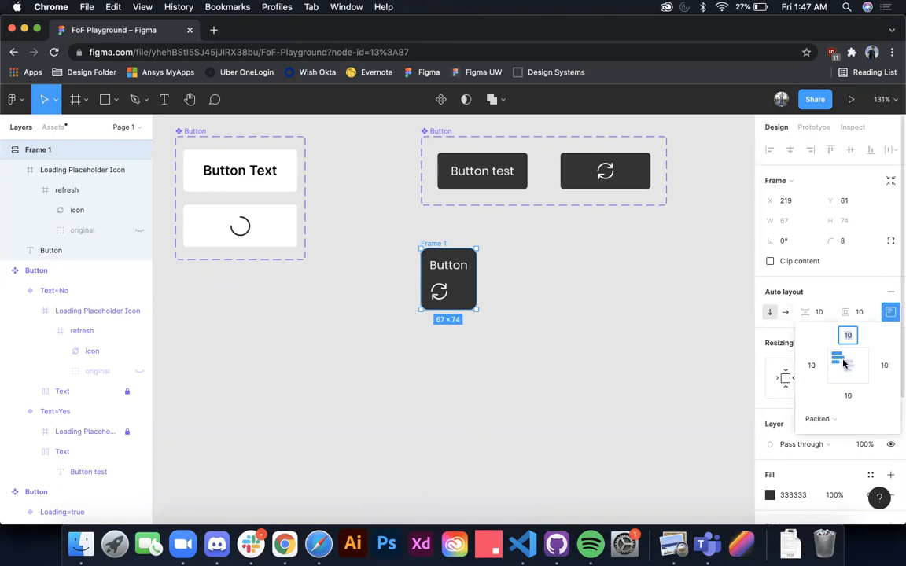
left_click(847, 336)
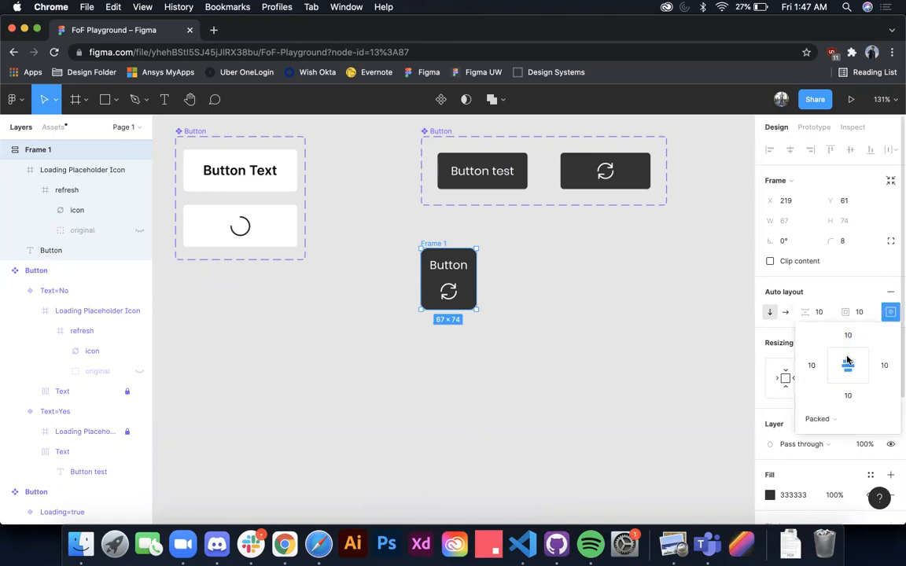
left_click(505, 259)
Step: Wrap the "Button" text in its own auto layout frame with padding 0
left_click(442, 265)
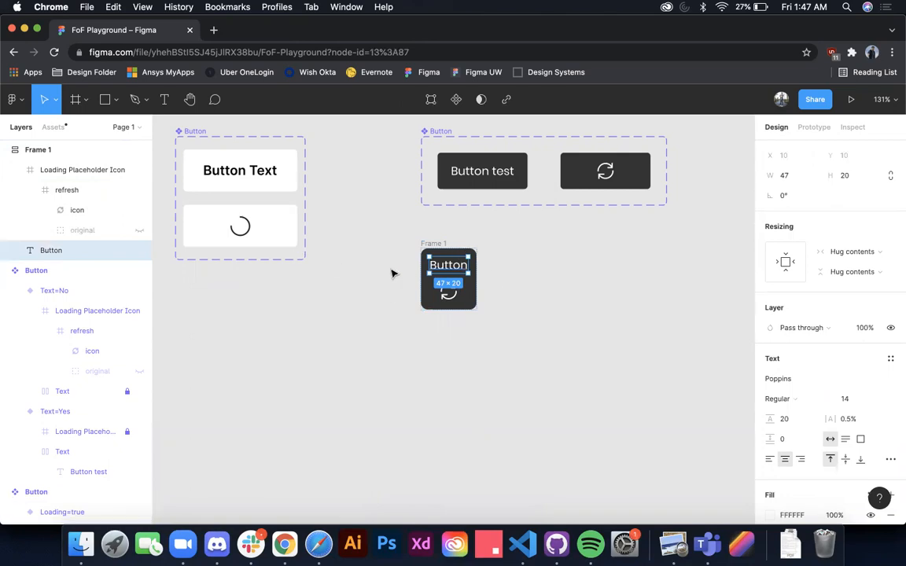
key("shift+a")
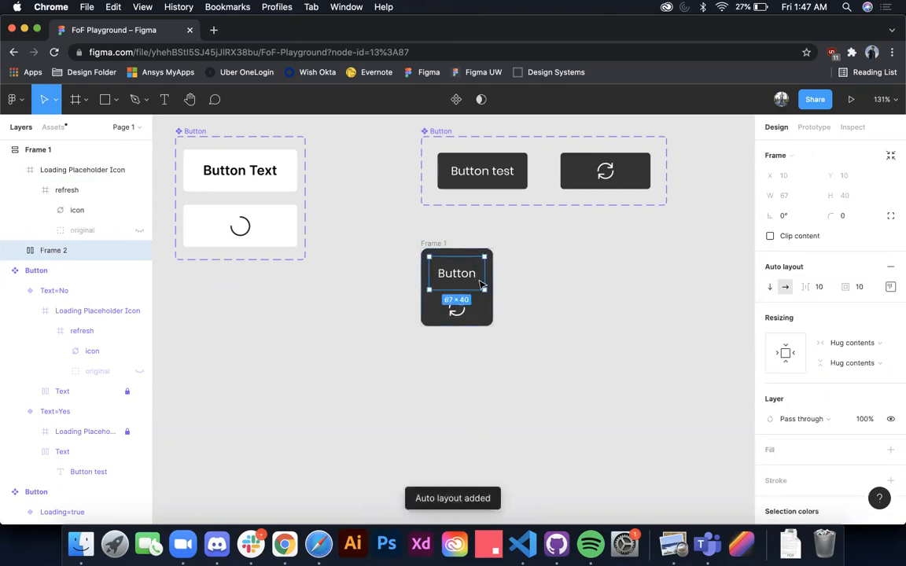
left_click(860, 287)
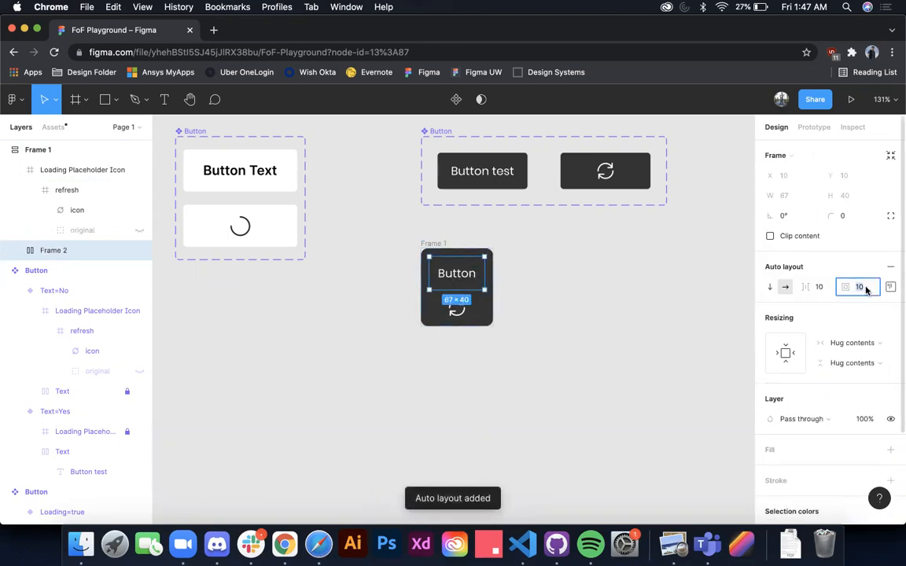
type("0")
key("Return")
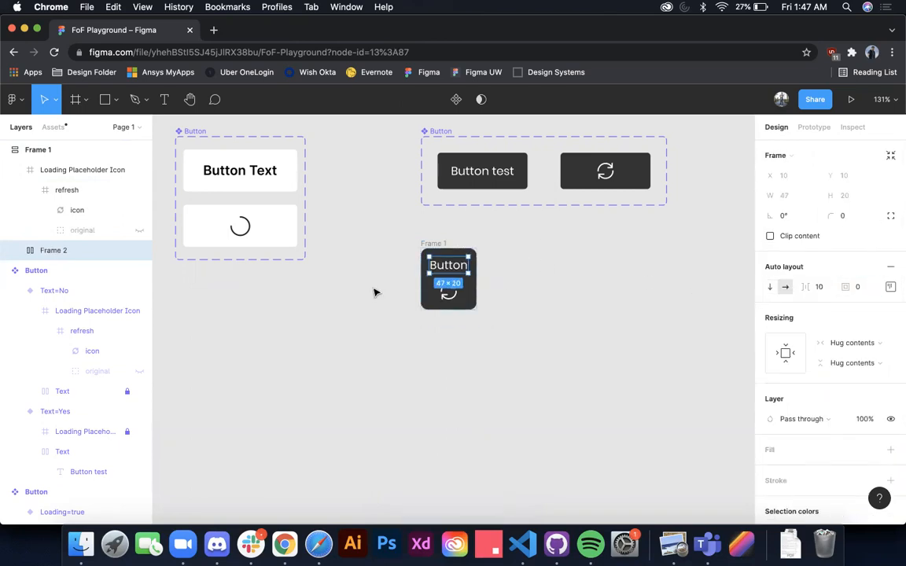
Step: Switch the text's wrapper frame to a fixed height and set that height to 1
left_click(868, 364)
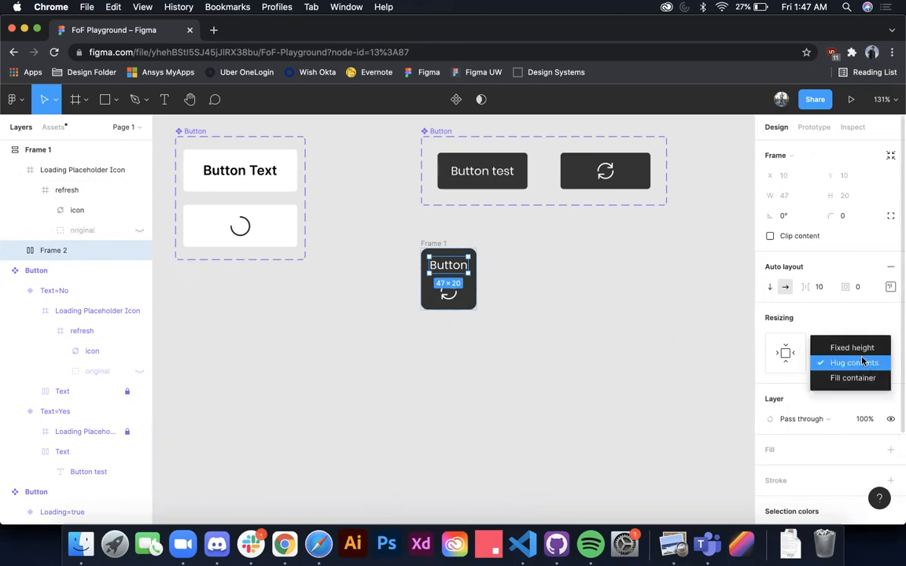
left_click(851, 347)
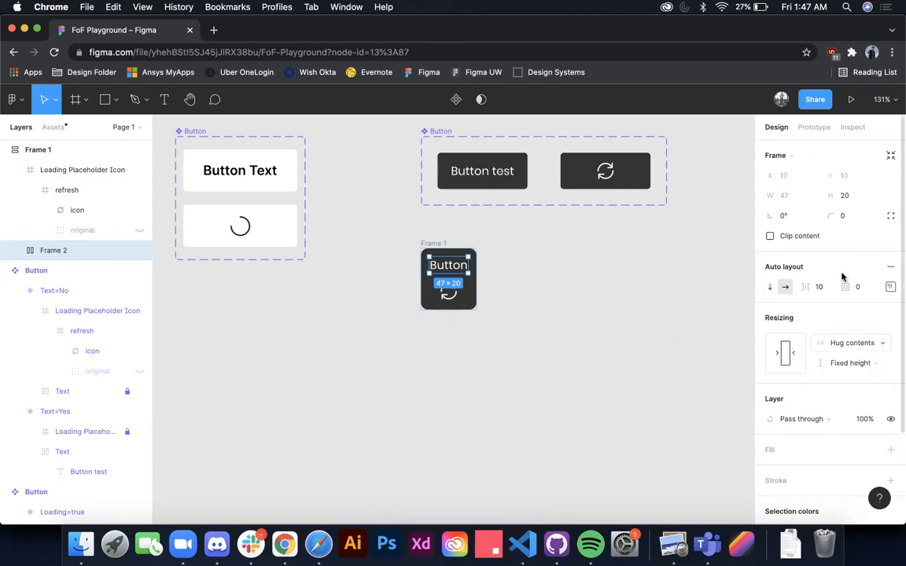
left_click(859, 195)
type("1")
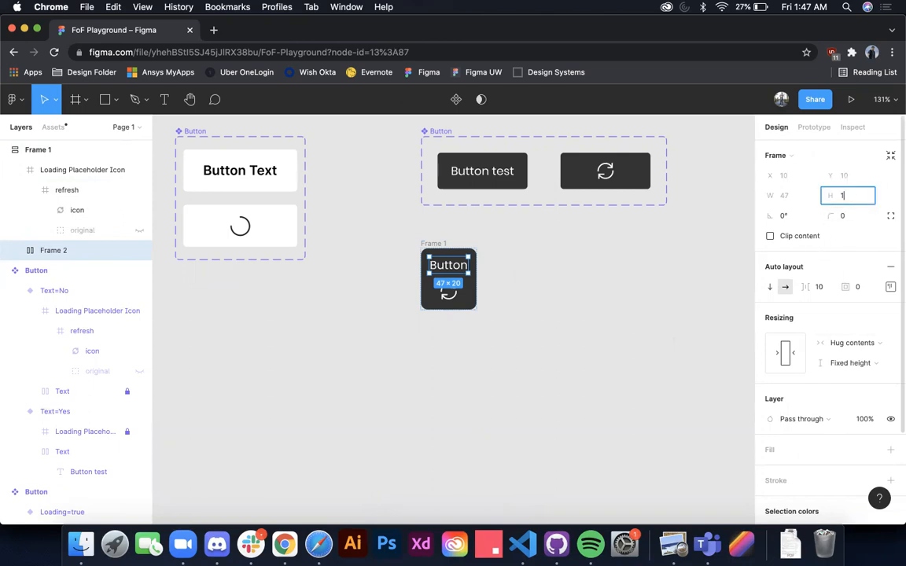
key("Return")
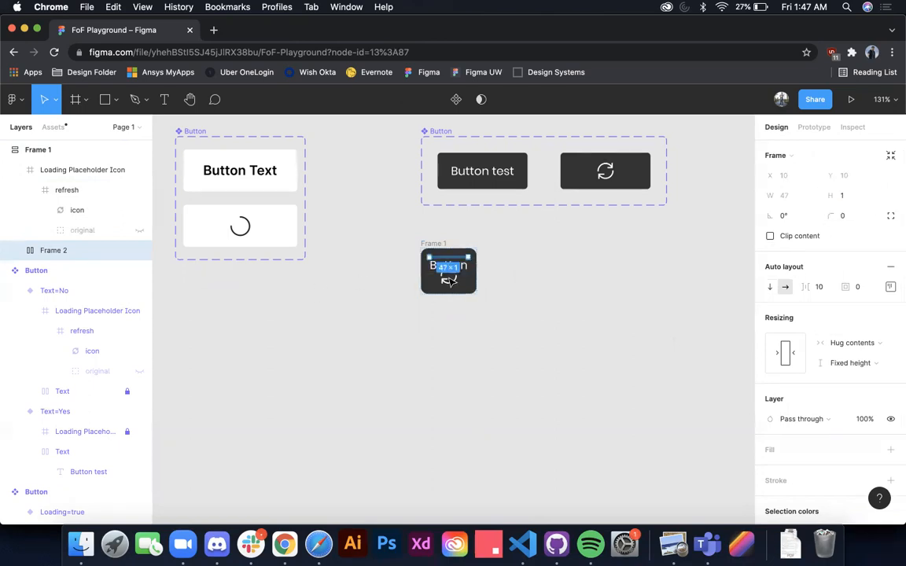
Step: Try a height of 0 for the text's wrapper frame and undo the change
left_click(860, 199)
key("Return")
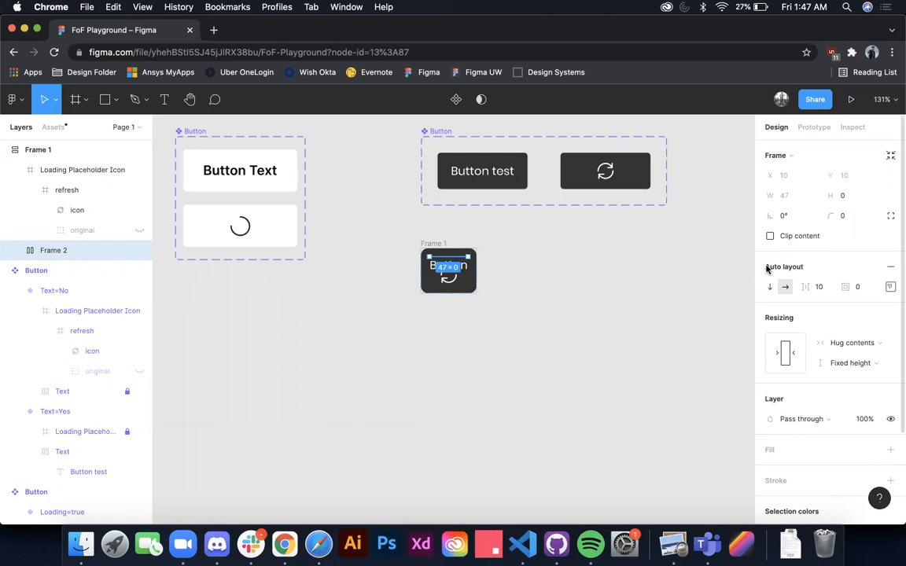
key("super+z")
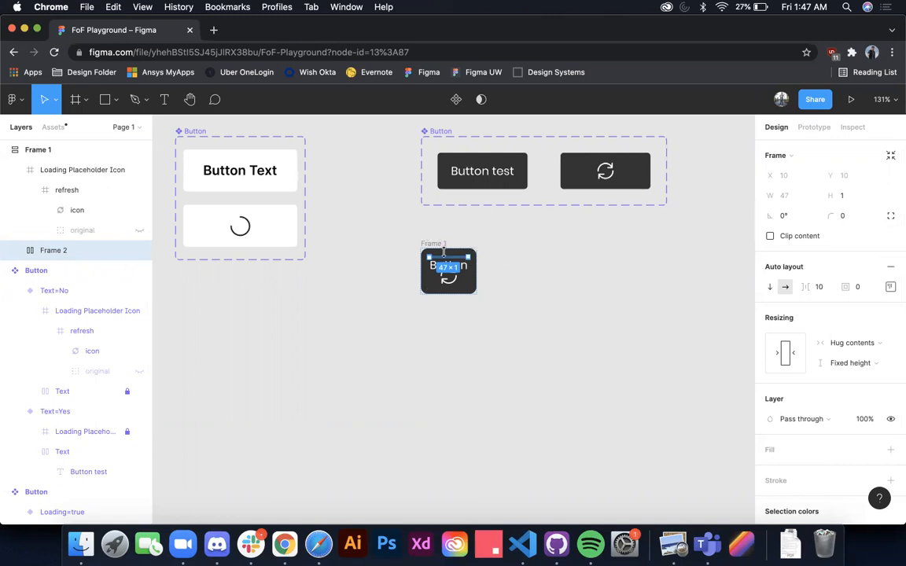
Step: Set the text wrapper frame's layer opacity to 0% to hide the label
scroll(444, 252, "up", 3)
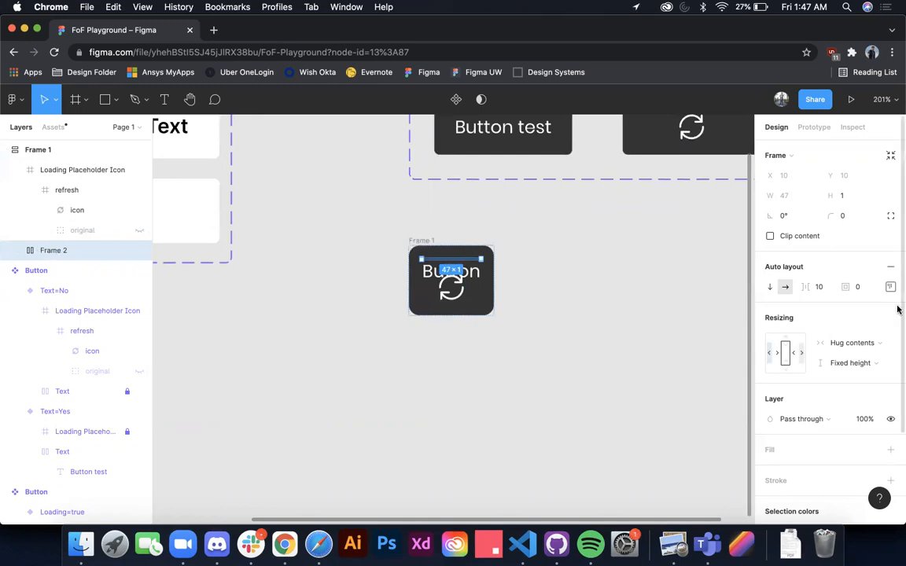
left_click(865, 418)
type("0")
key("Return")
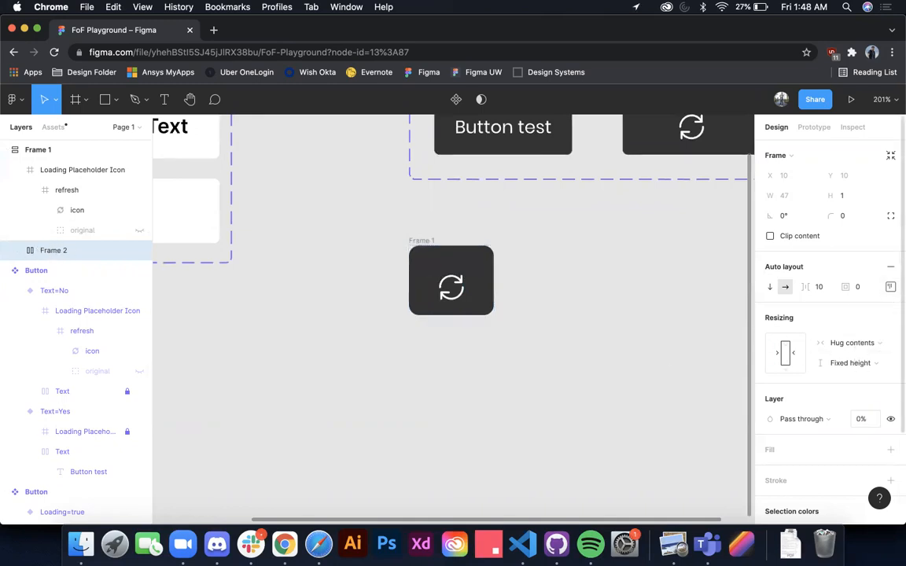
scroll(440, 362, "down", 3)
scroll(426, 338, "up", 3)
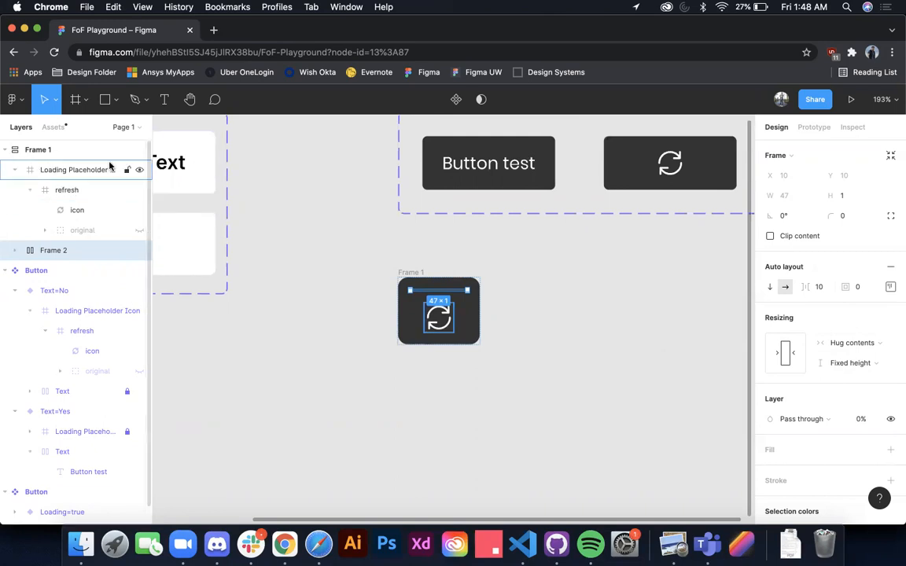
Step: Set the outer button frame's auto layout item spacing to 0
left_click(86, 155)
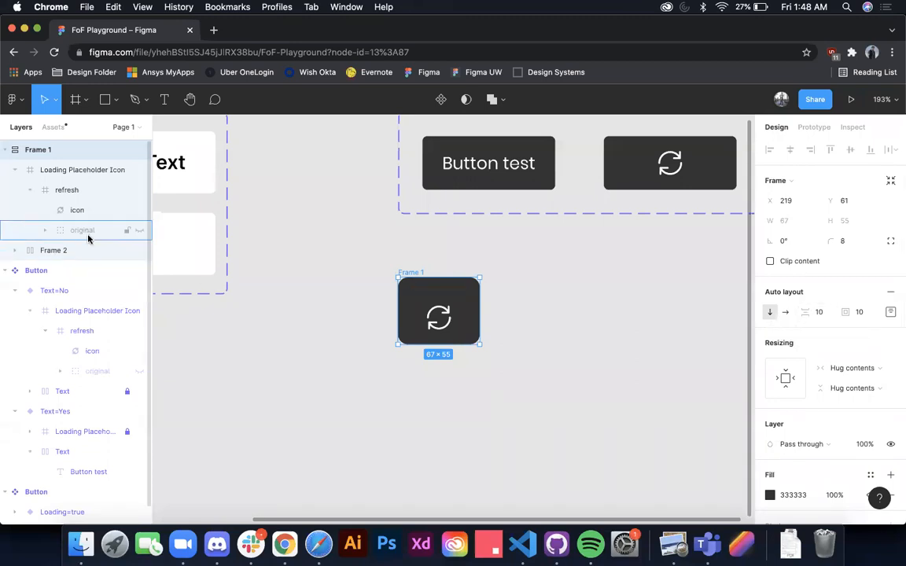
left_click(821, 313)
type("0")
key("Return")
Step: Measure the loading icon's distances to the edges of the outer button frame
left_click(414, 252)
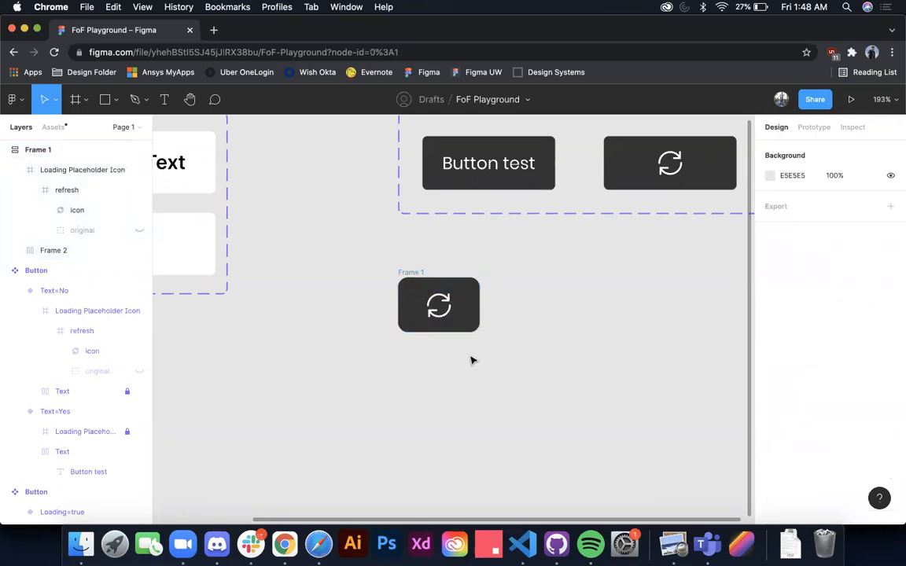
left_click(445, 309)
key("alt")
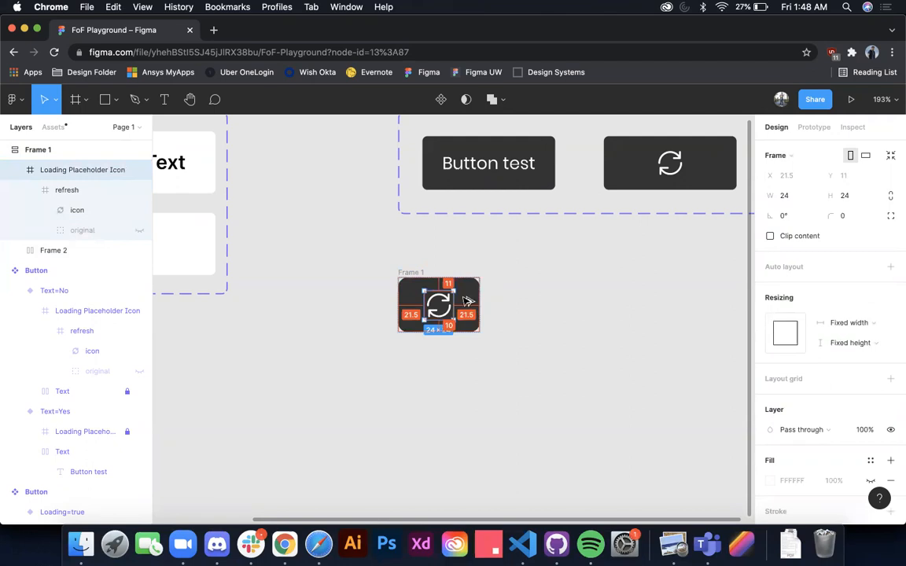
Step: Try a padding of 0 on all sides of the outer button frame and undo the change
left_click(410, 271)
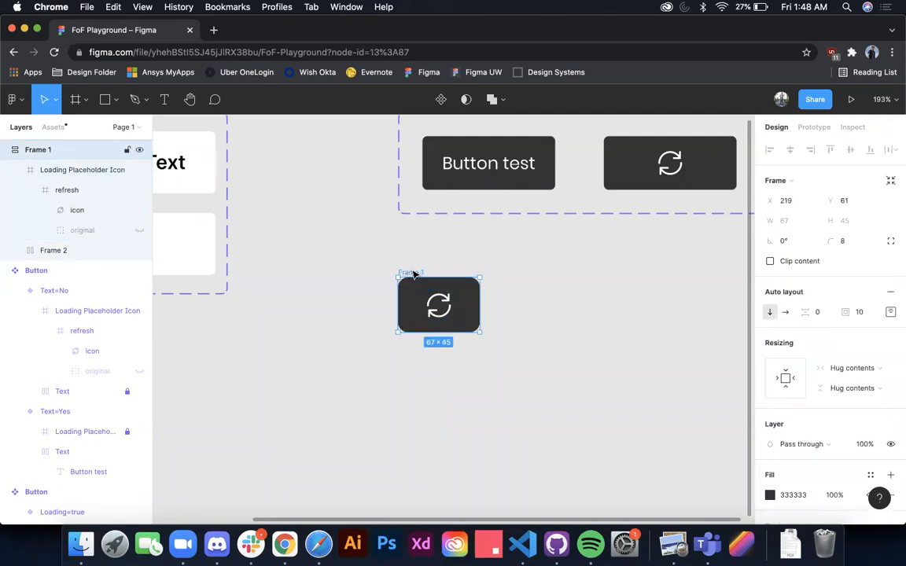
left_click(890, 314)
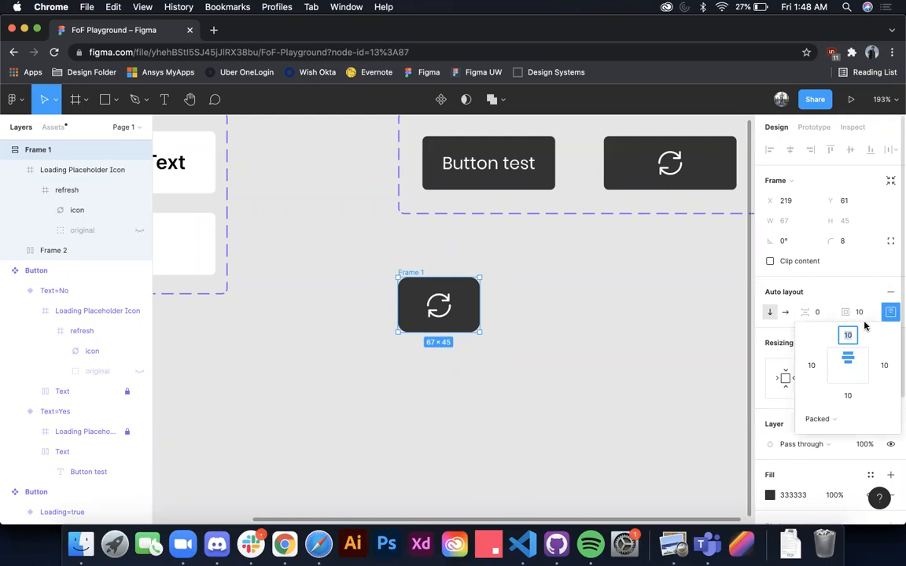
left_click(859, 312)
type("0")
key("Return")
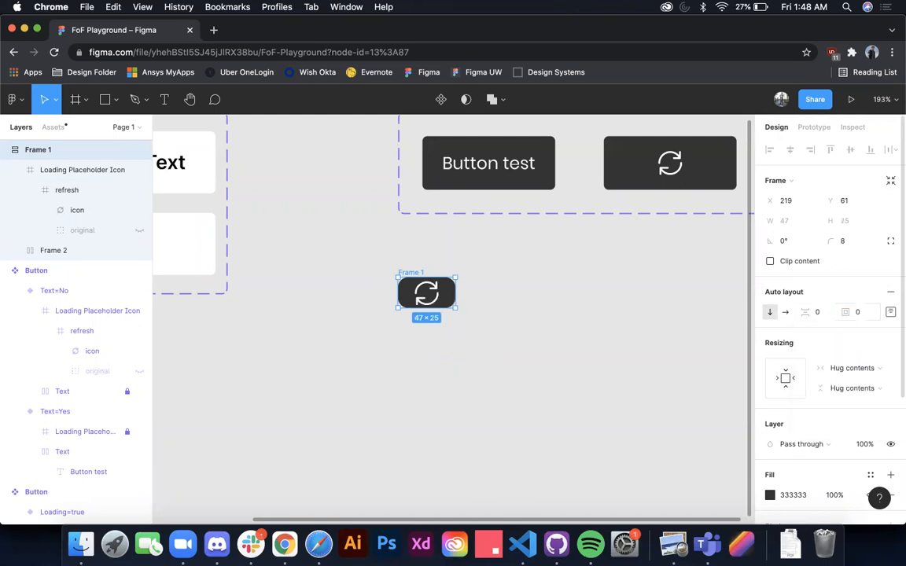
key("super+z")
Step: Set the outer button frame's bottom padding to 12 and select the loading icon inside it
left_click(889, 312)
type("12")
key("Return")
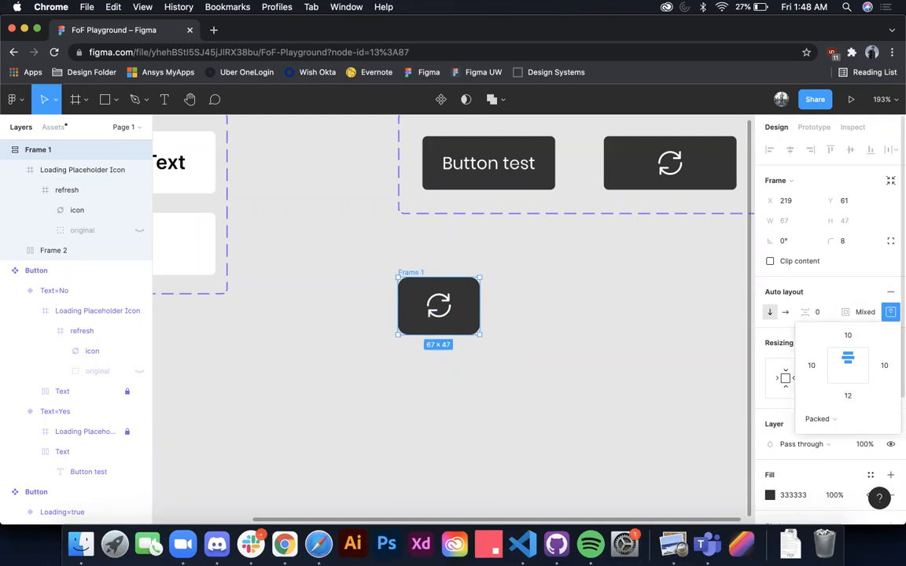
left_click(439, 305)
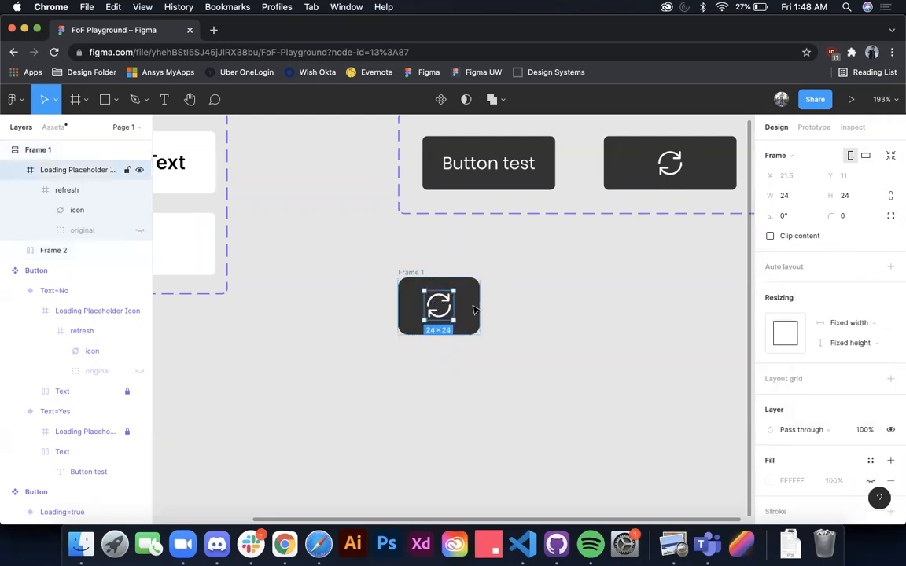
Step: Measure the loading icon's spacing and set the outer button frame's bottom padding to 11
key("alt")
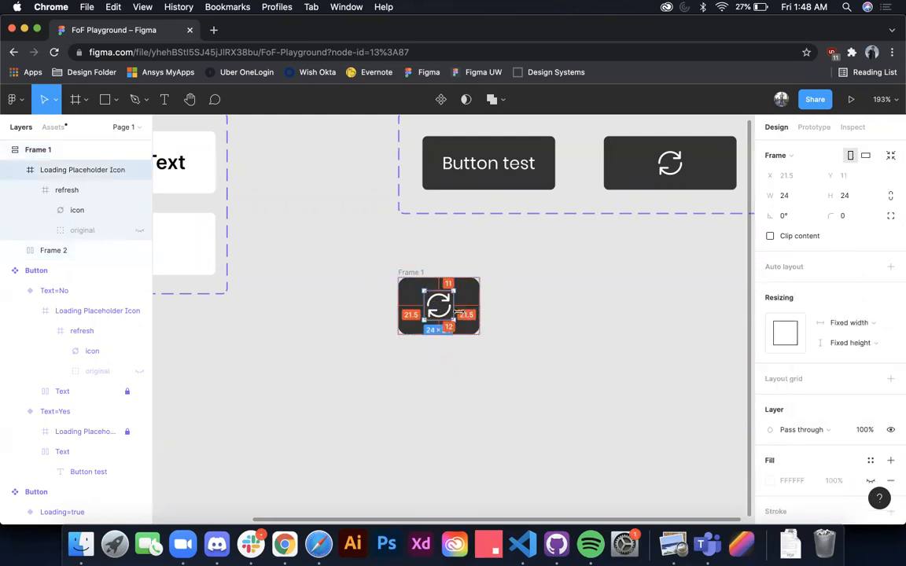
key("shift+Return")
left_click(889, 312)
left_click(848, 396)
type("11")
key("Return")
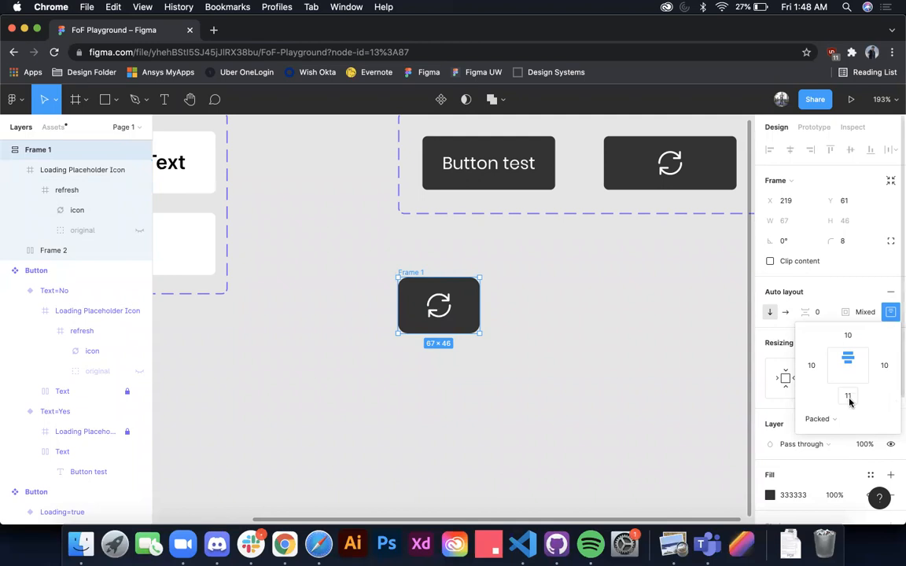
Step: Set the height of the invisible text frame inside the outer button frame to 0
left_click(438, 305)
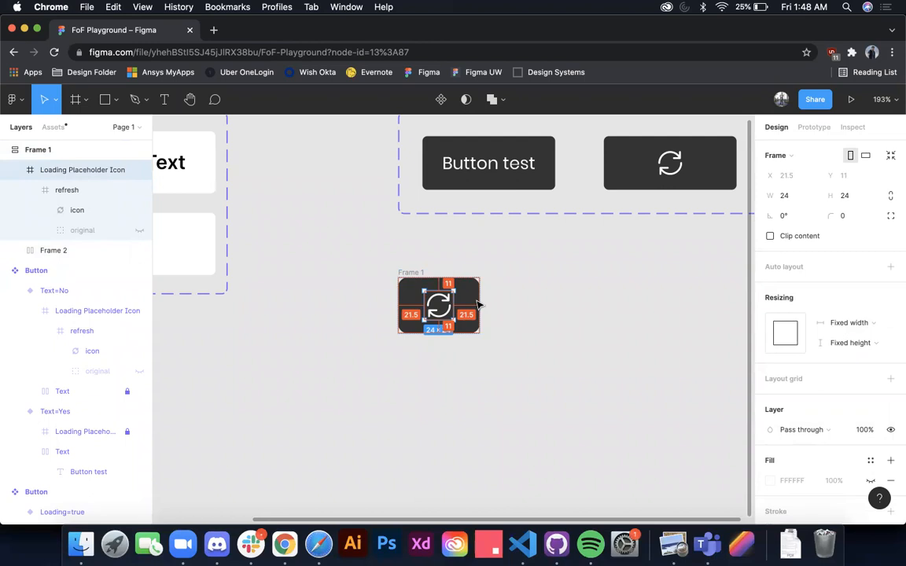
left_click(405, 274)
left_click(890, 312)
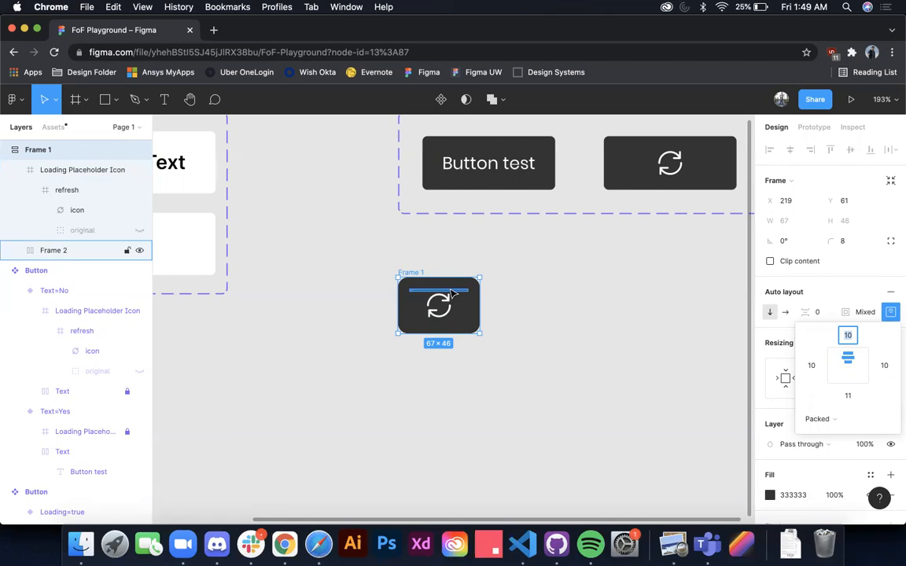
left_click(453, 286)
left_click(126, 250)
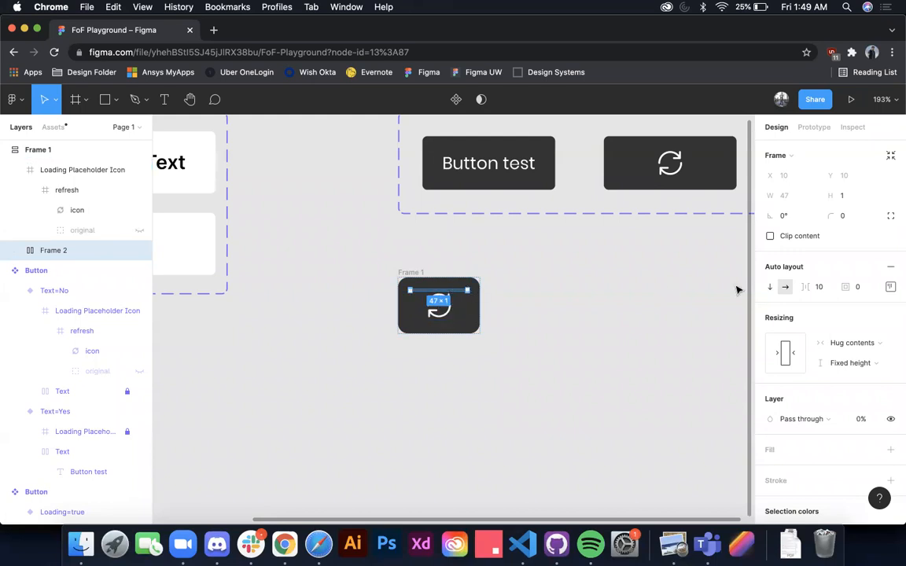
left_click(862, 194)
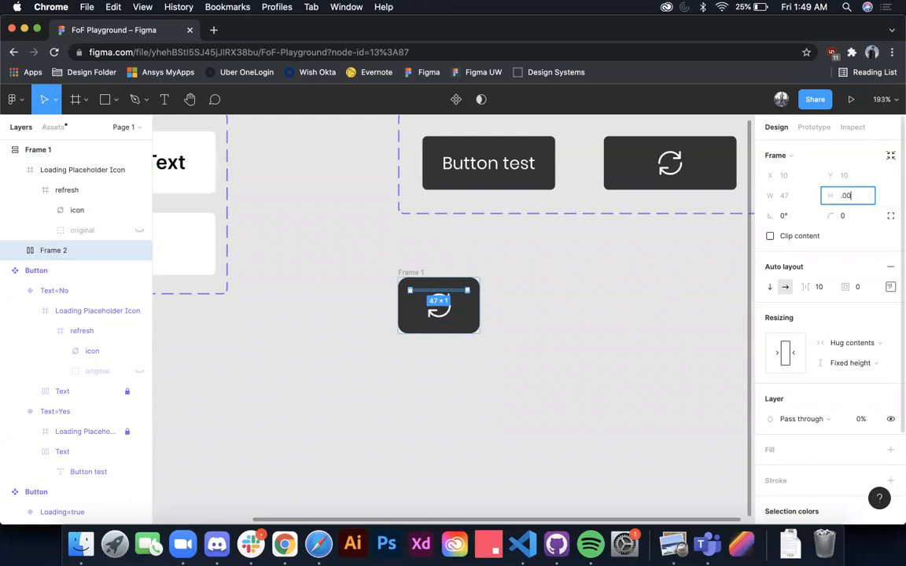
type(".00")
key("Return")
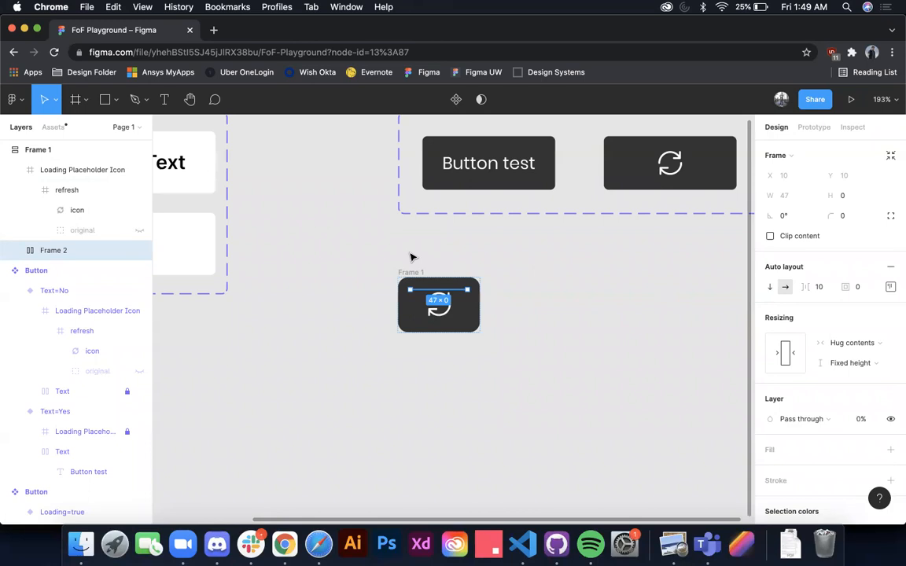
Step: Set the outer button frame's bottom padding to 10 and measure the loading icon's distances to the frame edges
left_click(86, 191)
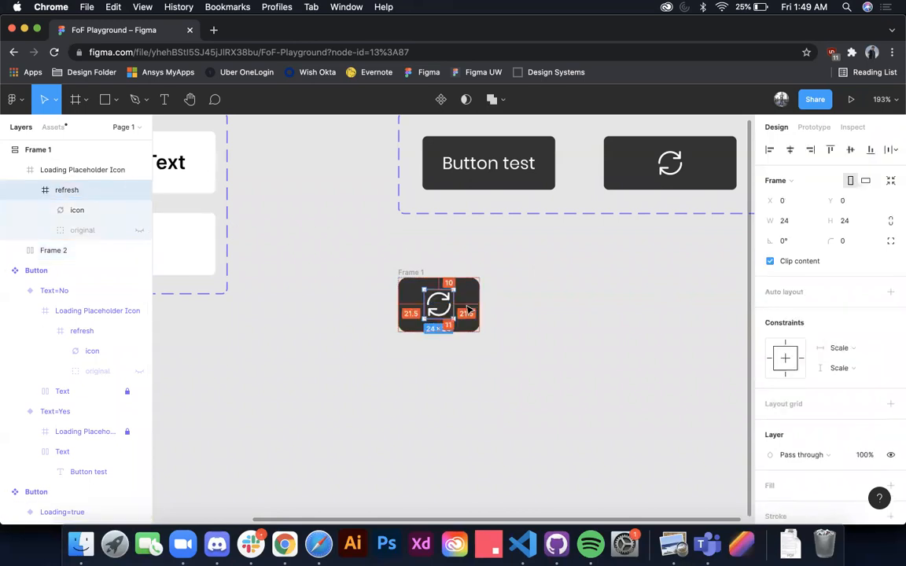
left_click(52, 174)
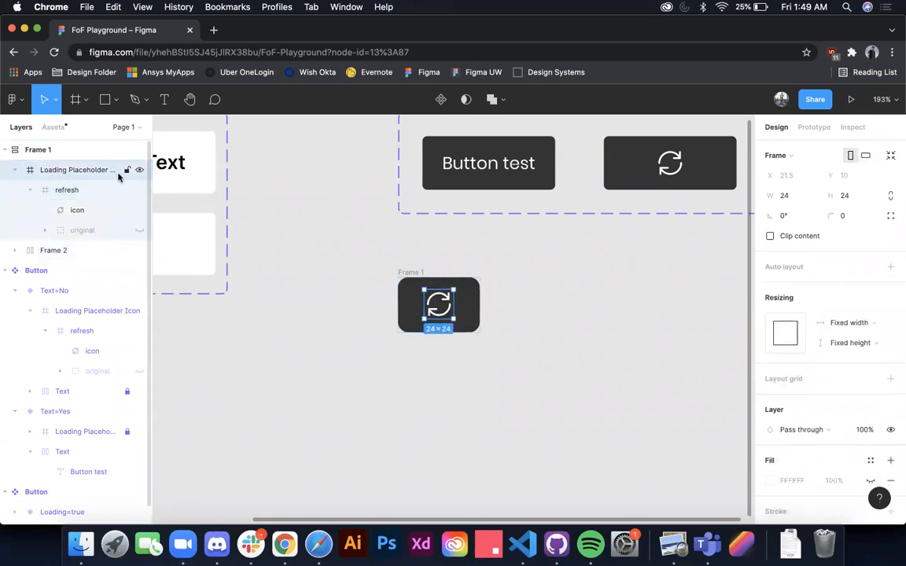
left_click(63, 149)
left_click(889, 314)
left_click(849, 396)
type("10")
key("Return")
left_click(444, 299)
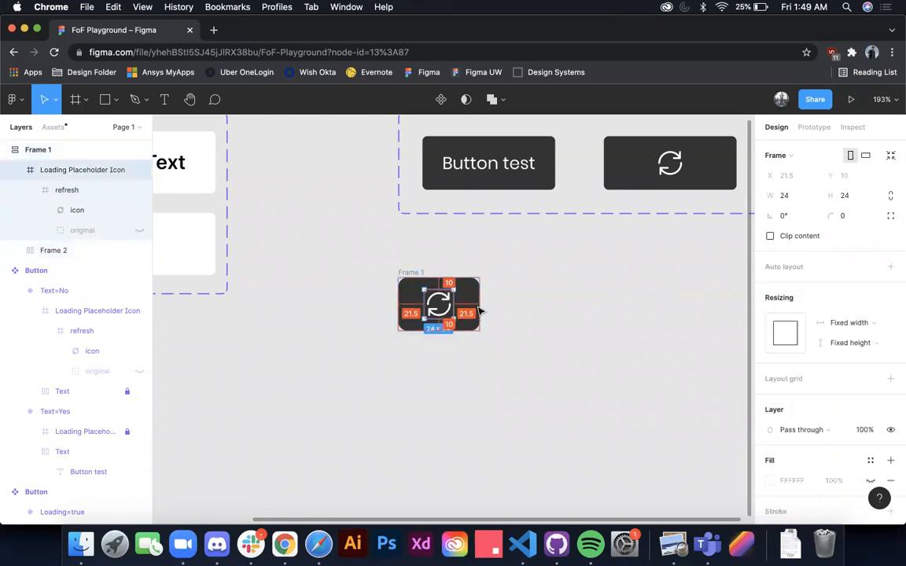
left_click(556, 308)
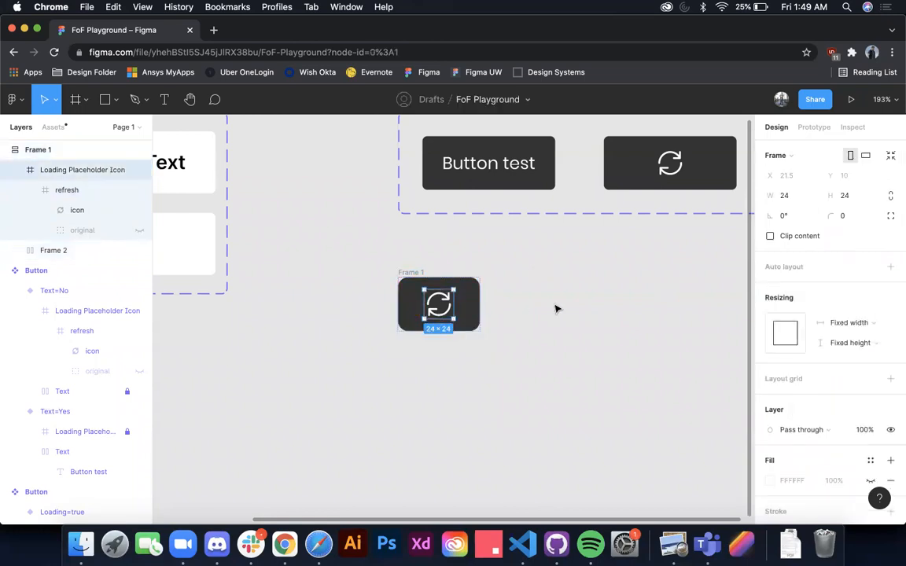
Step: Duplicate the outer button frame and set the opacity of the copy's inner text frame to 100%
scroll(472, 306, "down", 5, "ctrl")
left_click(423, 289)
scroll(431, 293, "up", 3, "ctrl")
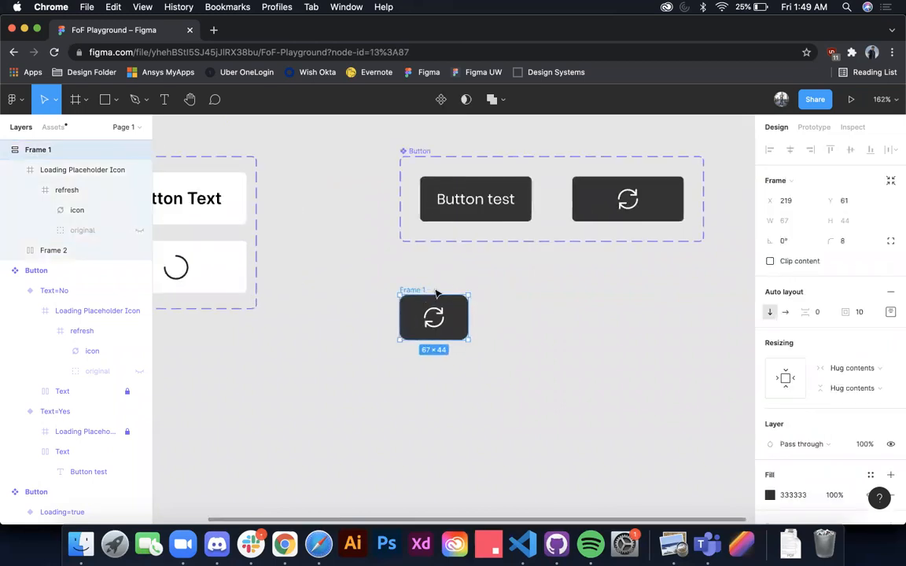
key("super+d")
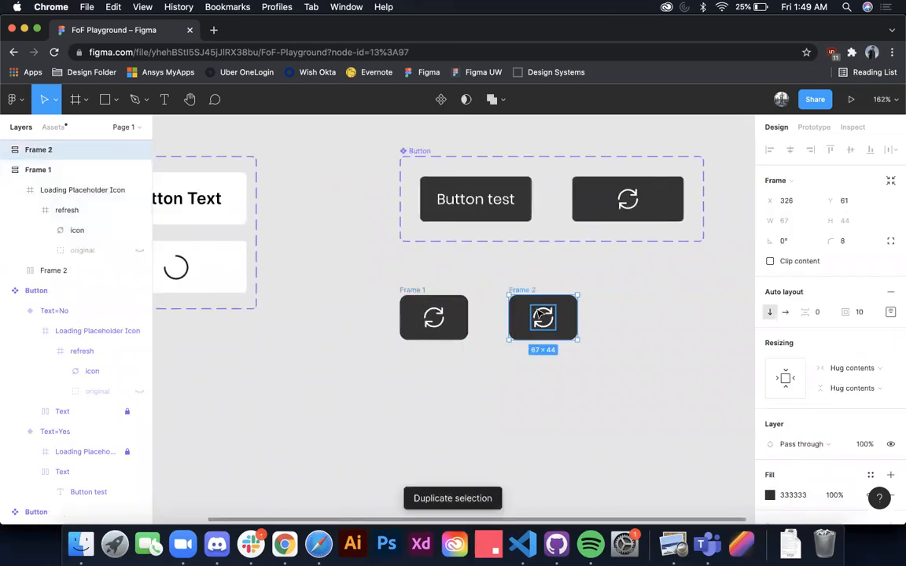
double_click(548, 315)
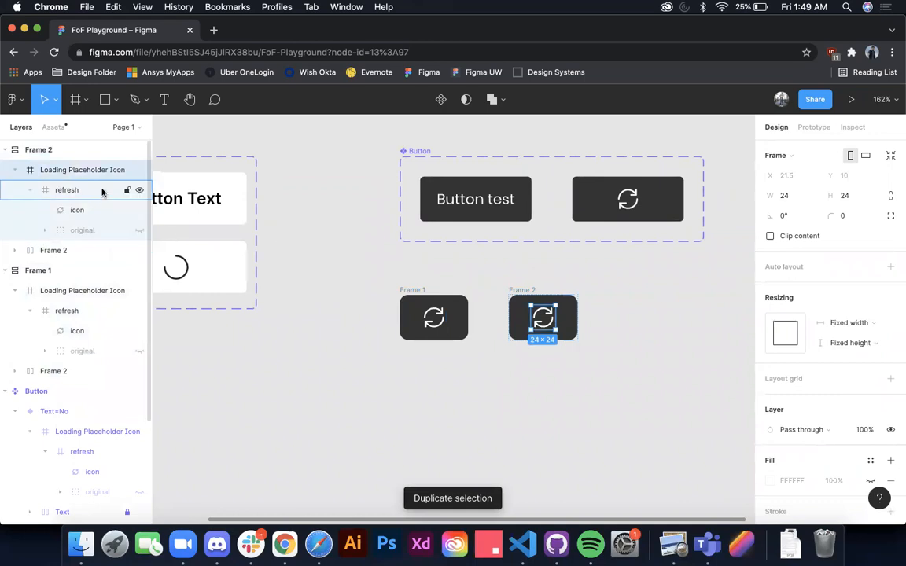
left_click(67, 250)
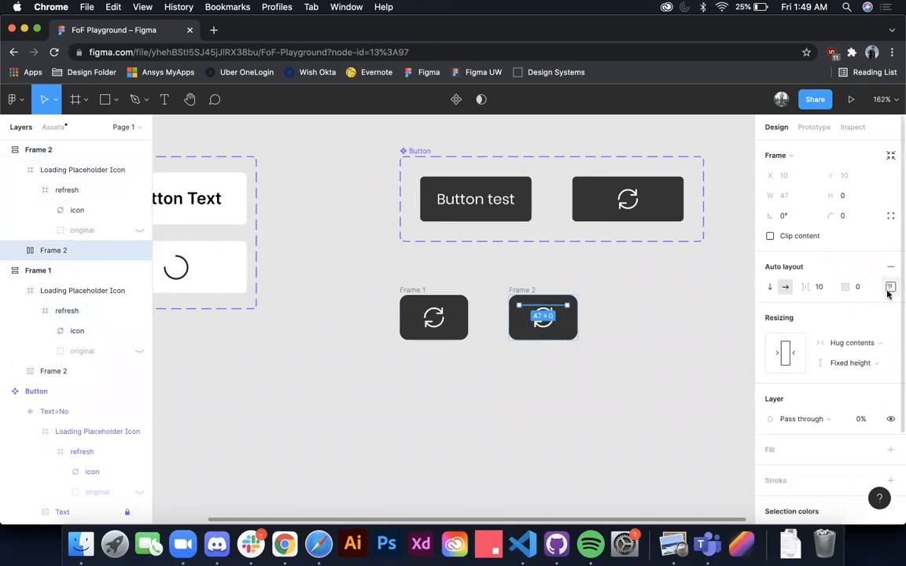
left_click(860, 420)
key("Return")
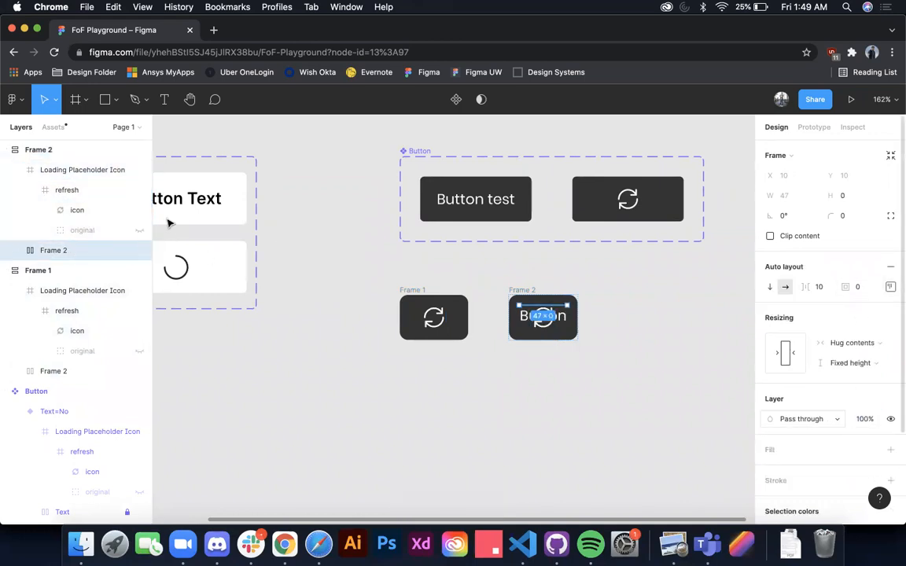
Step: Set the loading placeholder icon in the duplicated button to 0% opacity and lock its layer
left_click(83, 173)
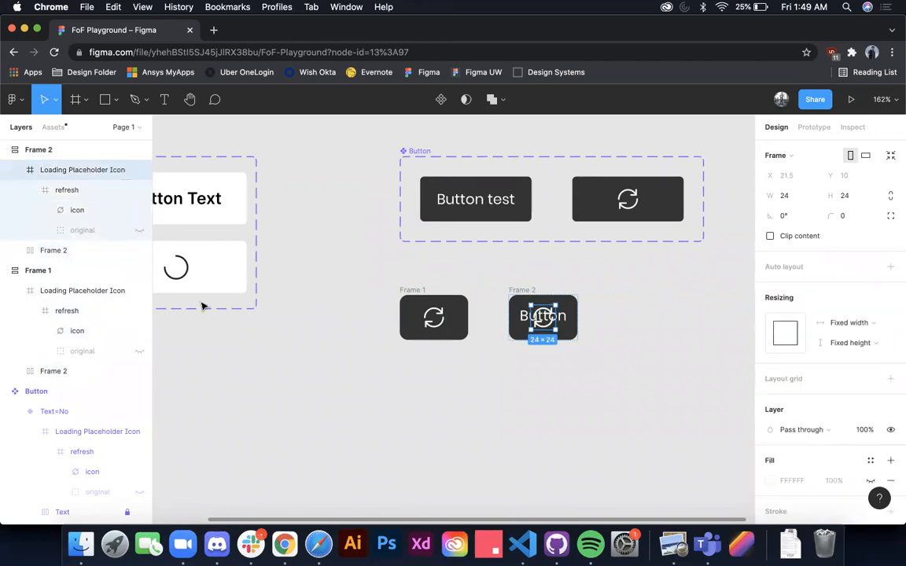
key("0")
key("0")
left_click(564, 437)
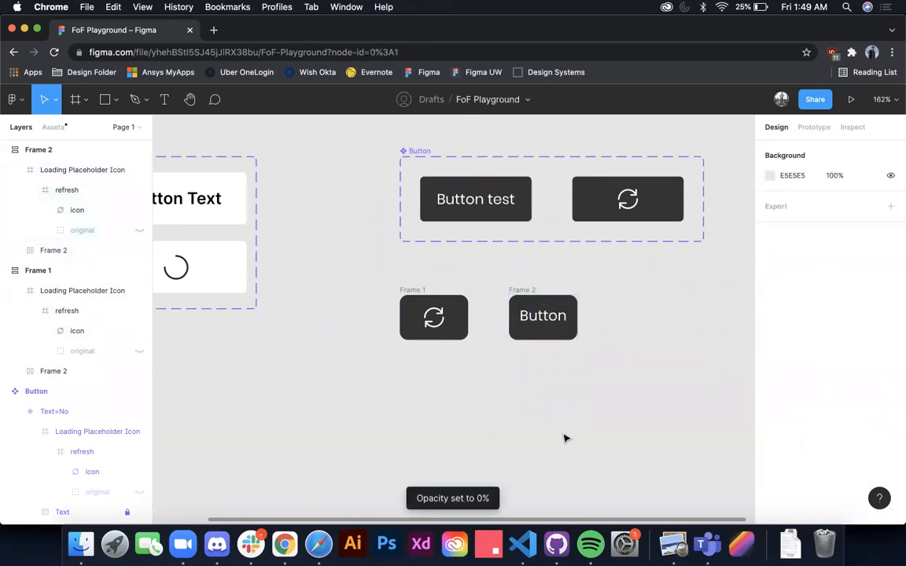
left_click(83, 172)
left_click(128, 172)
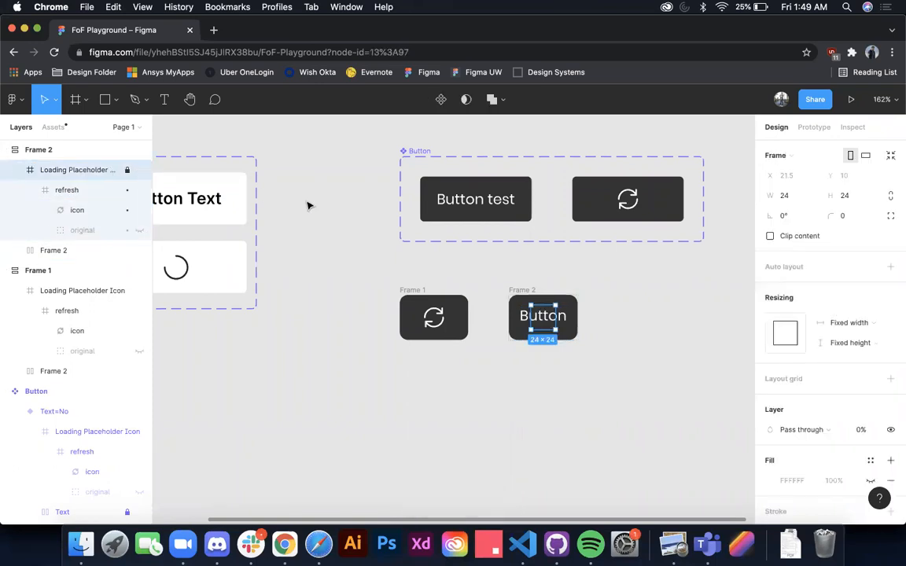
key("Escape")
Step: Lock the hidden text frame in the original loading button and move that button to the right of the text button
left_click(556, 325)
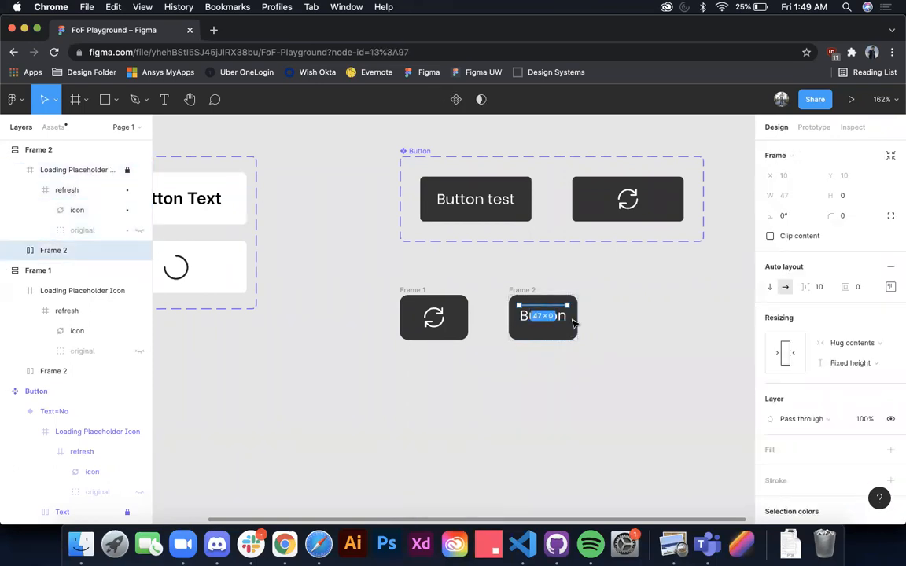
left_click(444, 315)
left_click(127, 371)
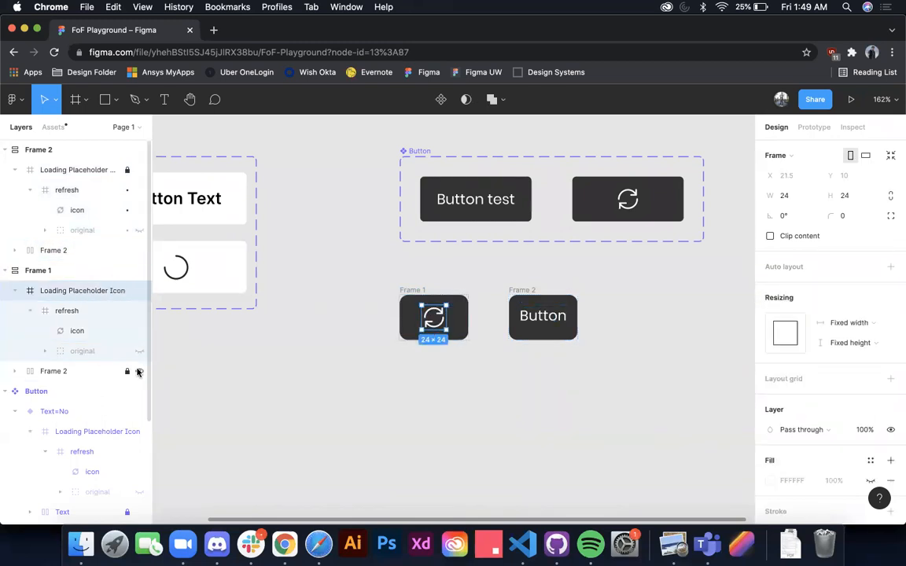
key("Escape")
left_click(413, 291)
left_click_drag(414, 293, 600, 289)
Step: Set the top padding of the text button's inner text frame to 2 and measure the text's distances to the button edges
left_click(565, 318)
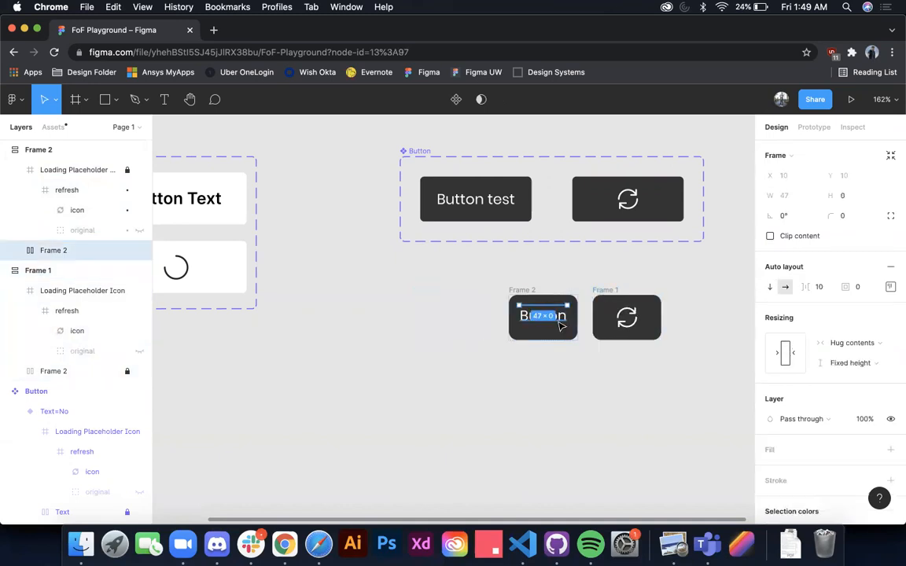
left_click(561, 325)
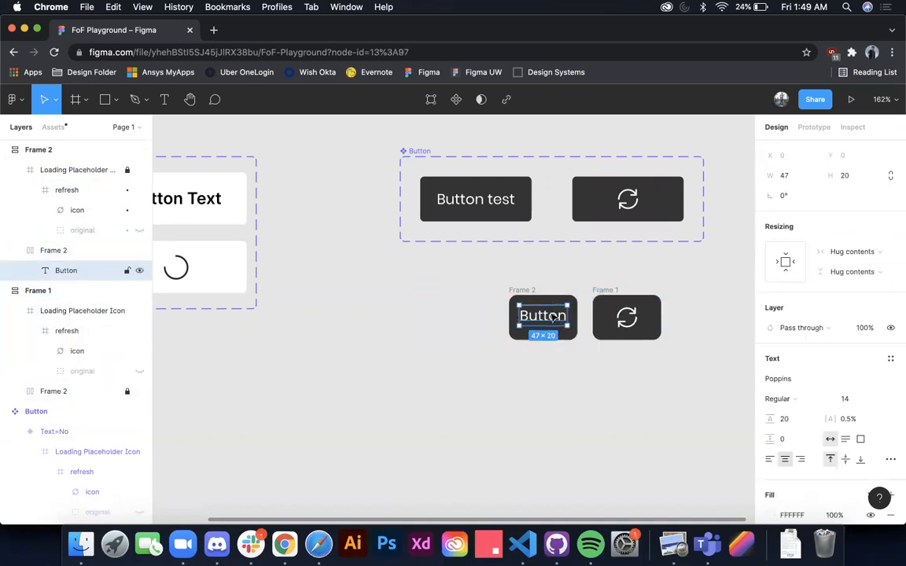
scroll(566, 336, "up", 3)
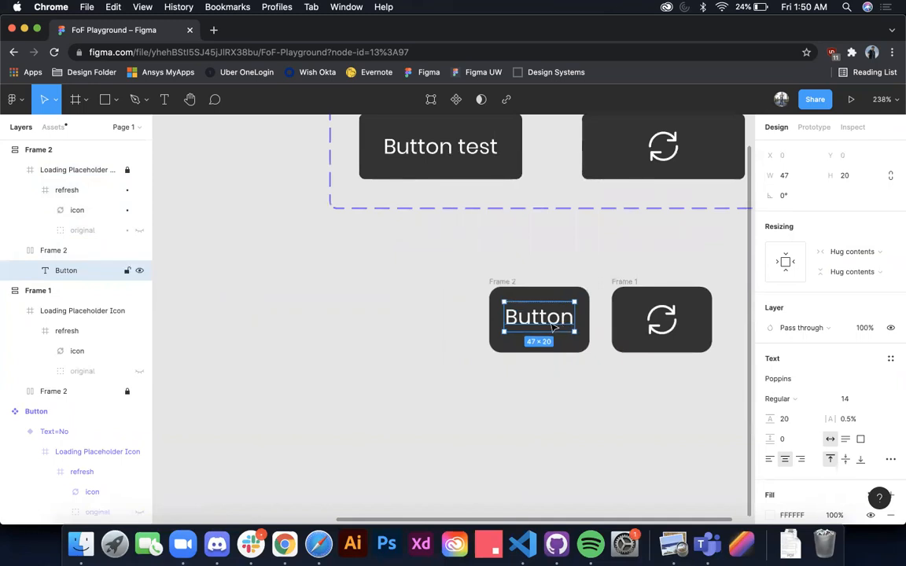
key("alt")
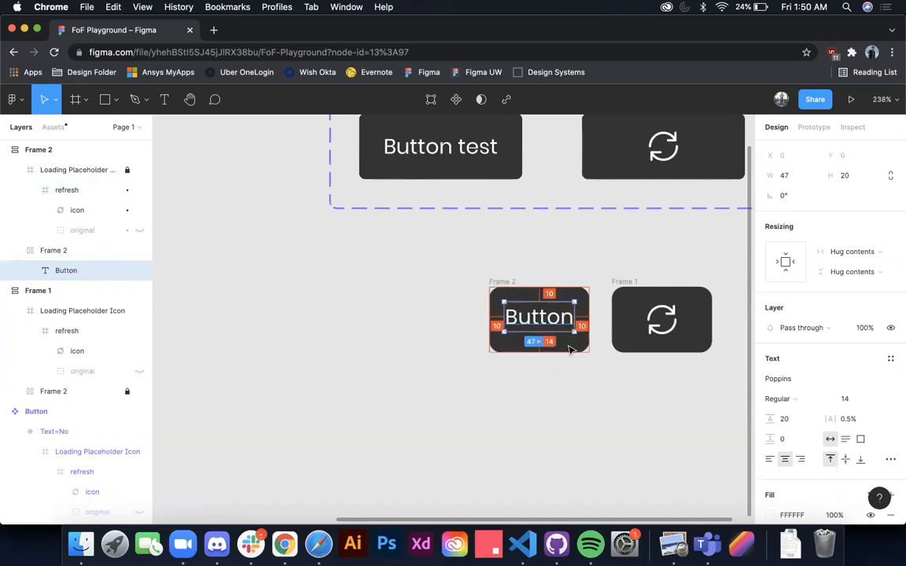
left_click(50, 252)
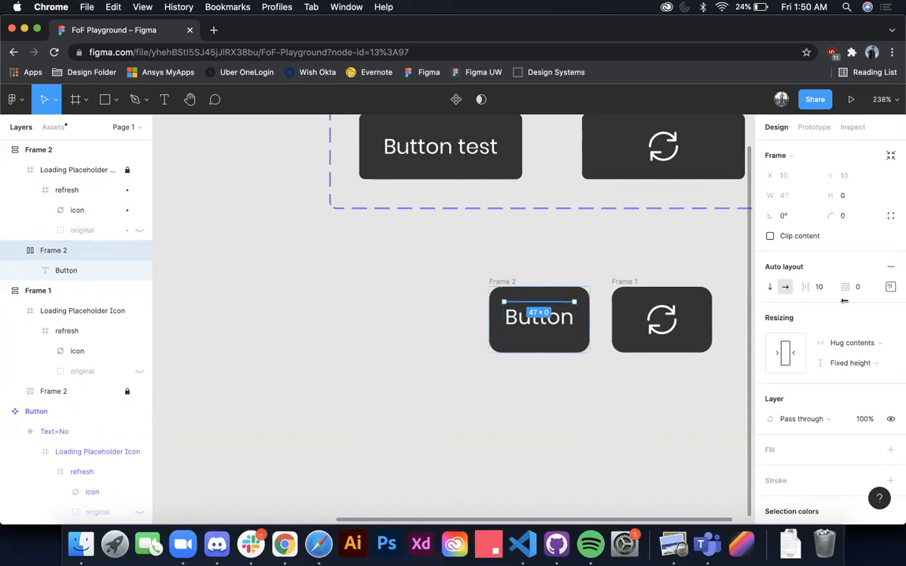
left_click(890, 287)
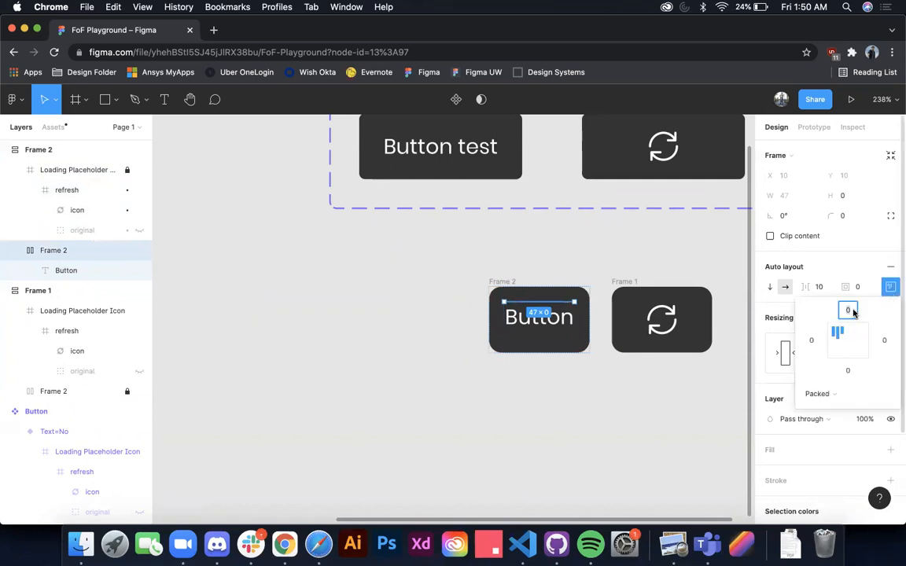
left_click(66, 270)
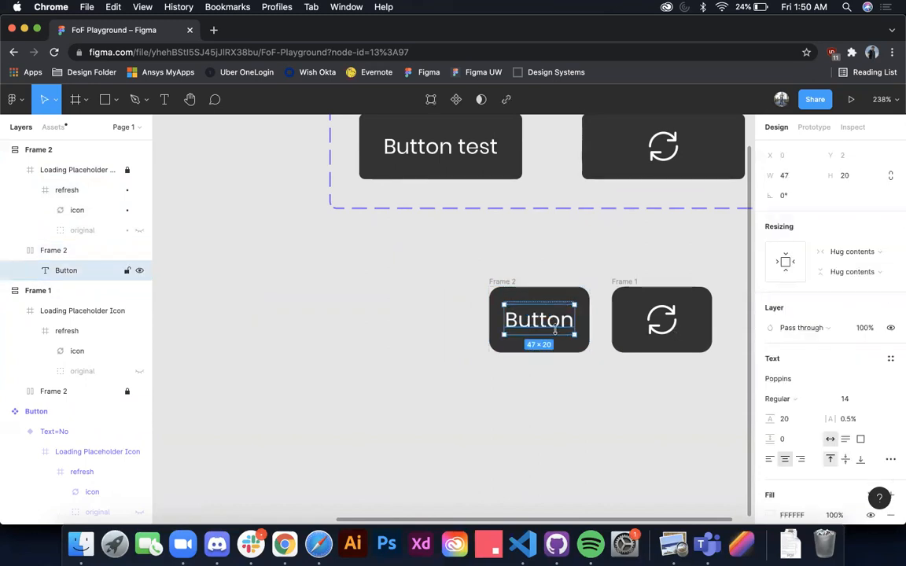
key("alt")
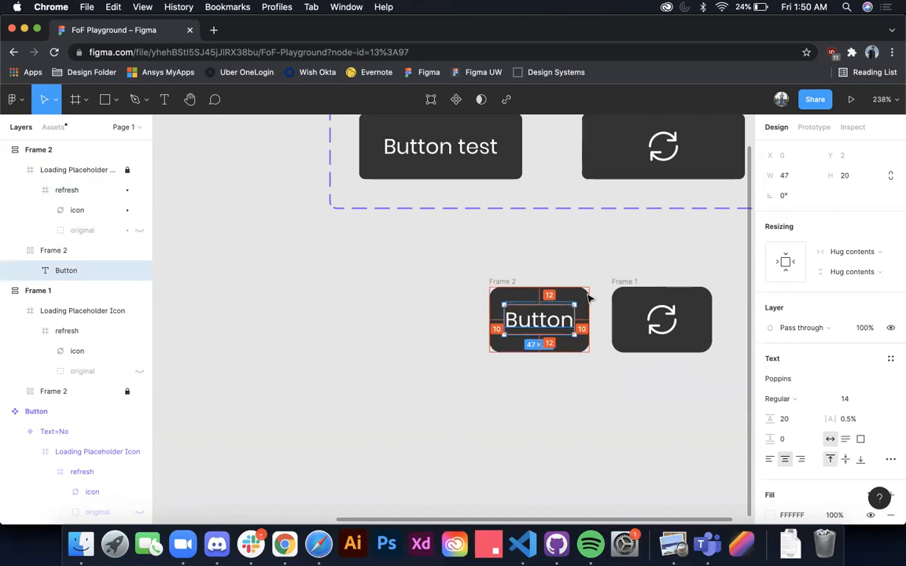
Step: Turn the text button and the loading button into separate components and combine them as variants
scroll(571, 268, "down", 5)
left_click(572, 266)
left_click_drag(506, 261, 741, 369)
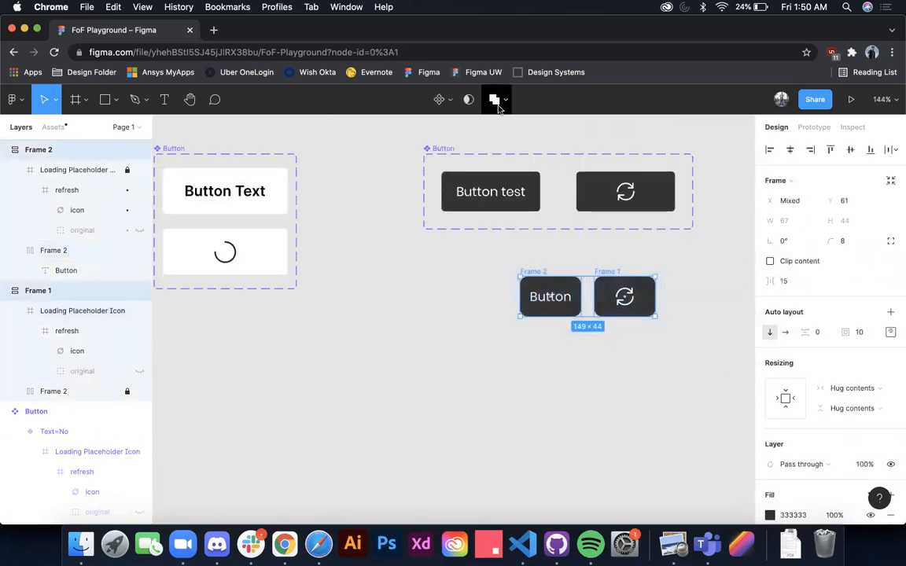
left_click(503, 99)
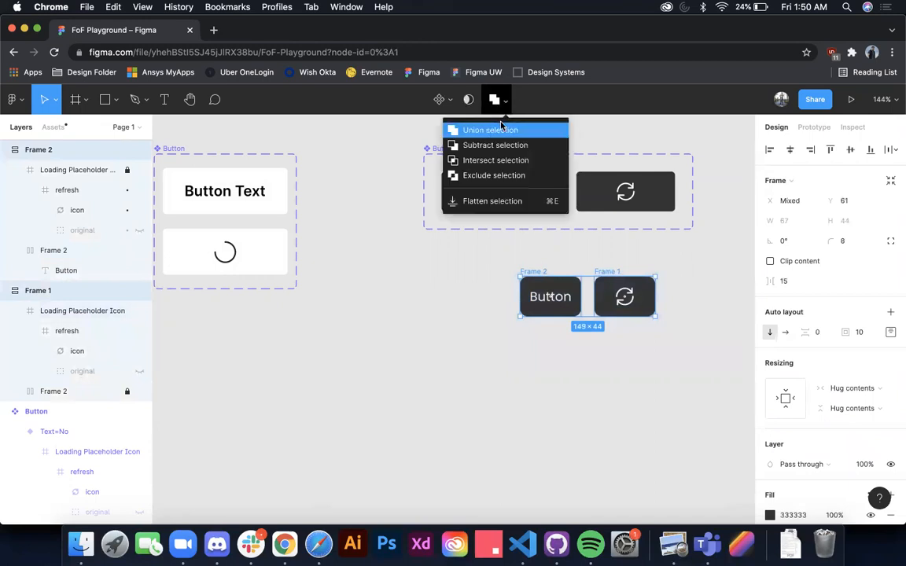
left_click(443, 99)
left_click(456, 145)
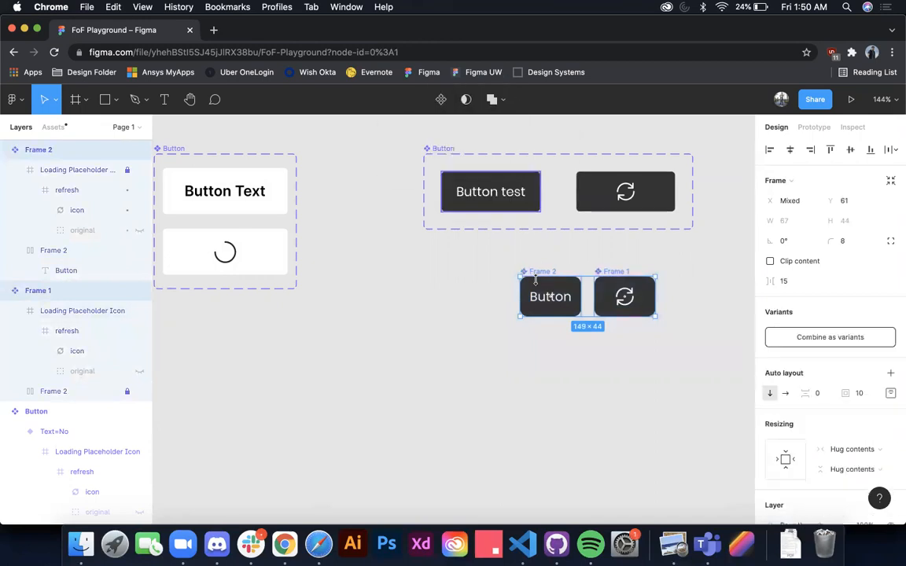
left_click(835, 339)
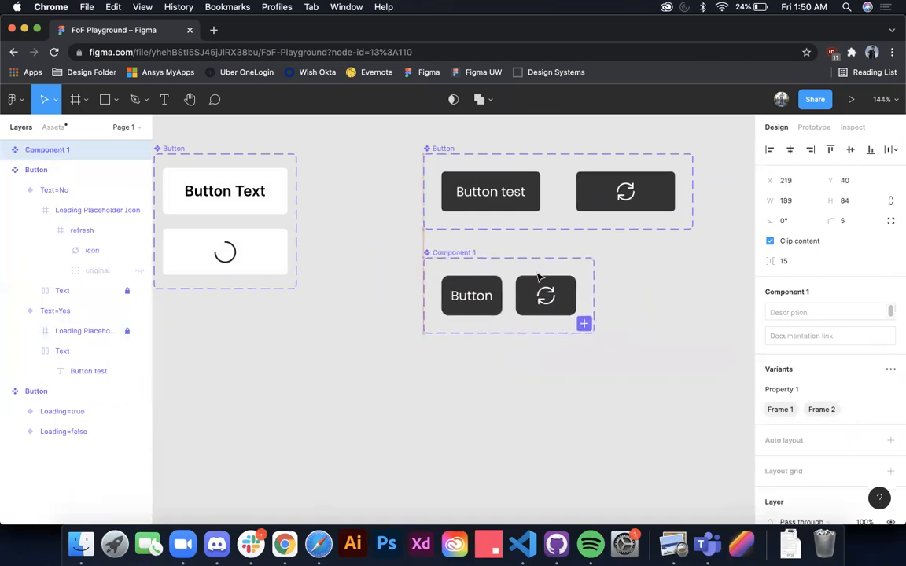
Step: Rename the new component set's variant property as loading and select the text button variant
left_click(491, 299)
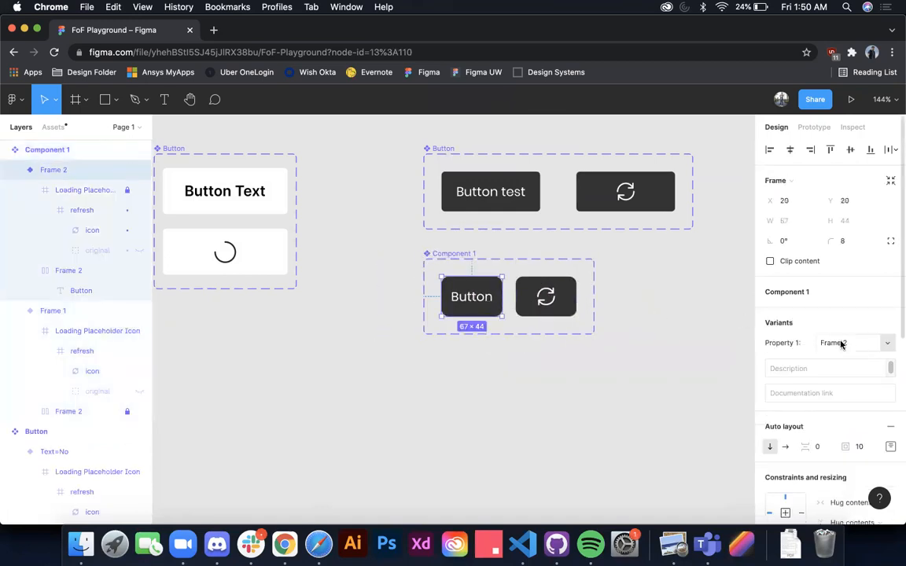
left_click(566, 264)
left_click(462, 254)
left_click(799, 390)
type("loading")
key("Return")
left_click(486, 294)
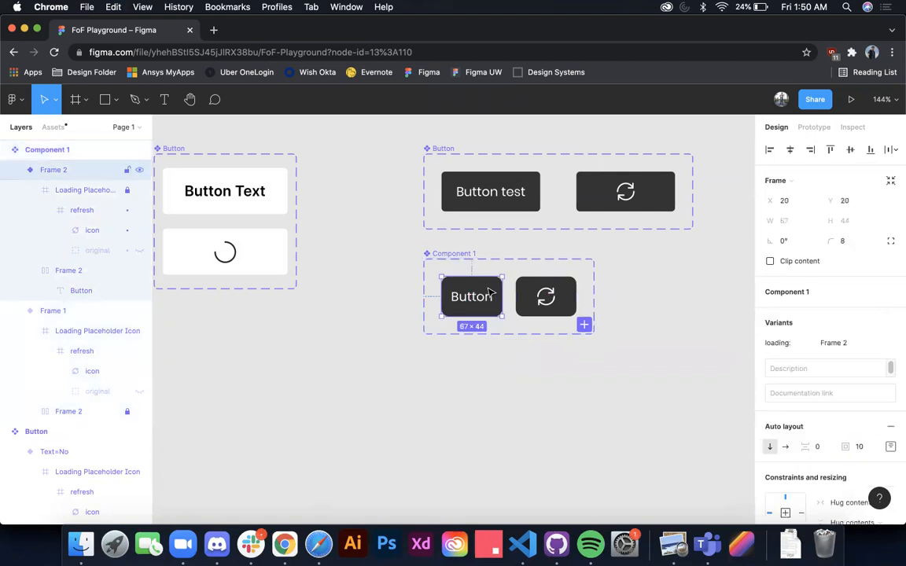
Step: Set the loading property to no for the text button variant and to yes for the icon variant
left_click(835, 342)
type("no")
key("Return")
left_click(567, 305)
left_click(830, 343)
type("yes")
key("Return")
left_click(582, 364)
Step: Place an instance of the text button below the component set and toggle its loading property on and off
left_click(494, 312)
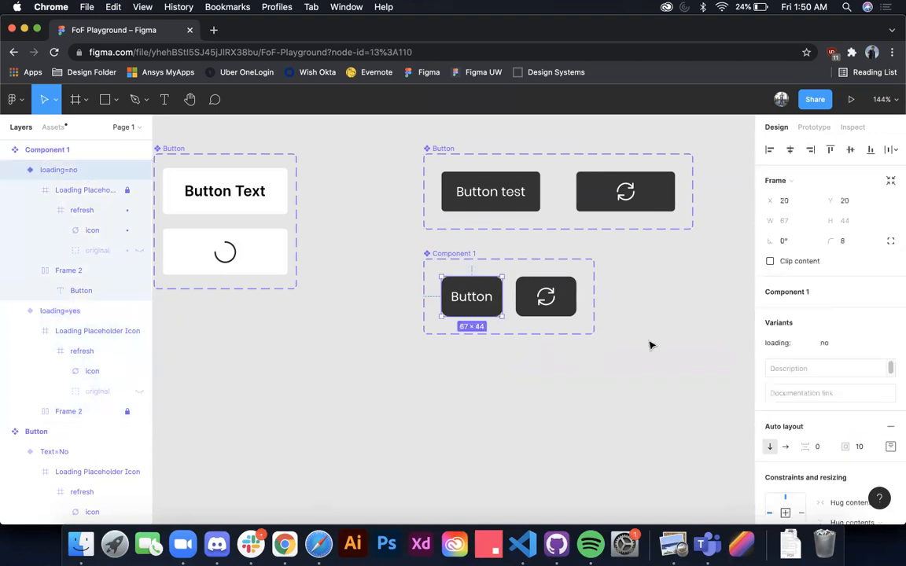
left_click_drag(483, 296, 474, 391)
left_click(827, 312)
left_click(827, 312)
left_click(828, 312)
left_click(828, 313)
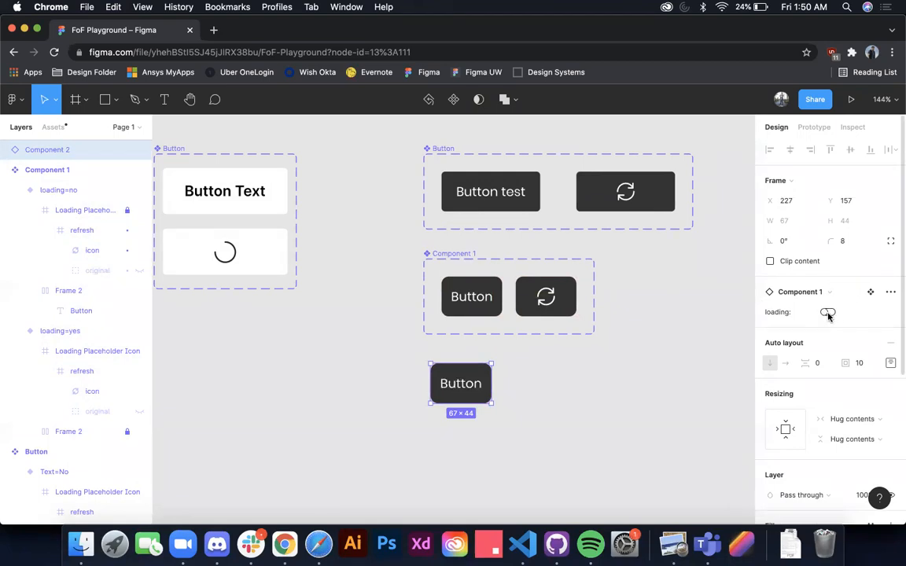
Step: Replace the instance's text with "a" and toggle its loading property to compare the button sizes
double_click(470, 384)
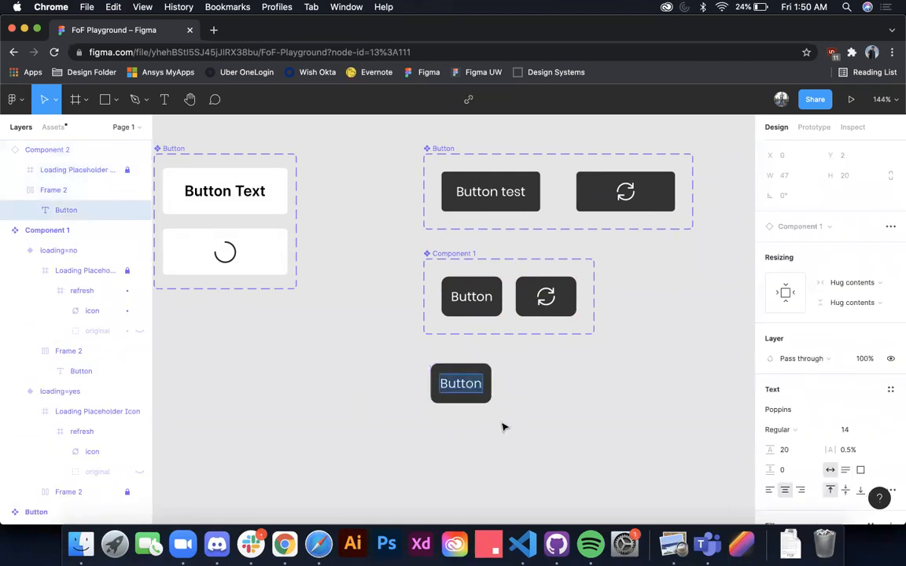
type("a")
left_click(510, 411)
left_click(465, 398)
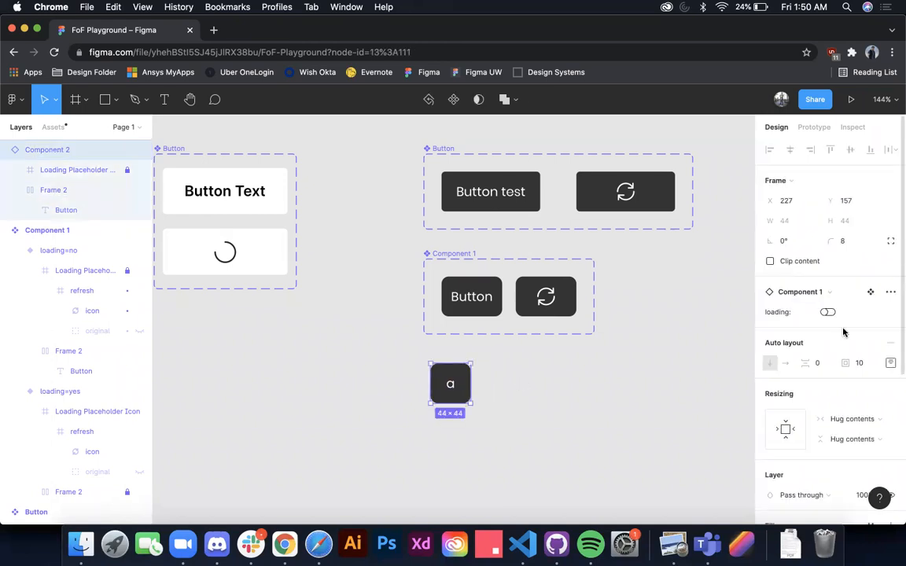
left_click(828, 314)
left_click(827, 313)
left_click(828, 313)
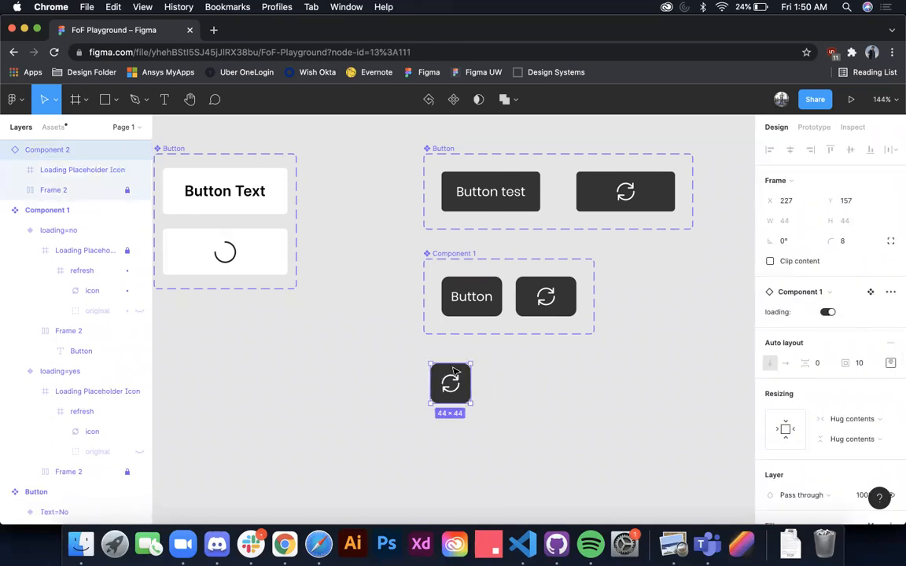
Step: Turn loading off on the instance and replace its text with "something super long"
left_click(826, 312)
double_click(451, 384)
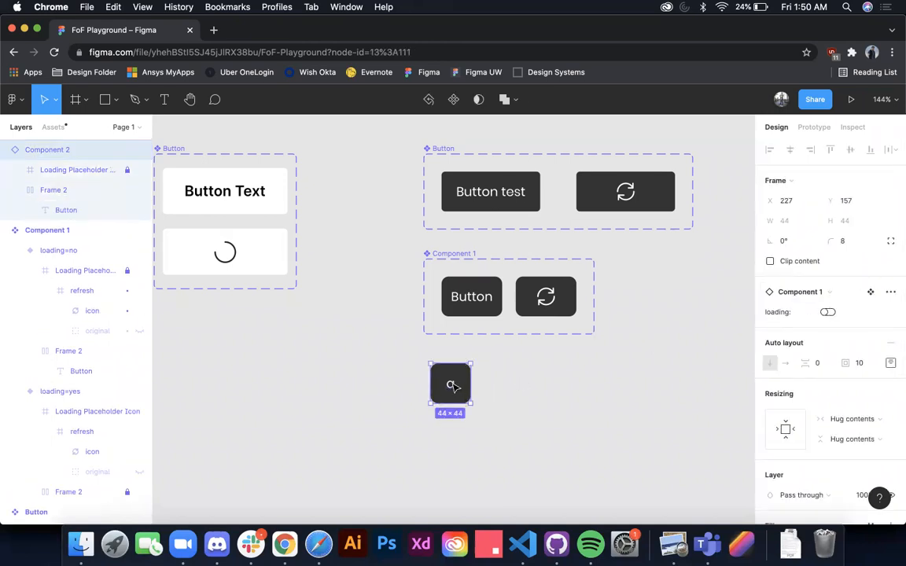
type("sometih")
key("BackSpace")
key("BackSpace")
type("hing sup")
key("super+a")
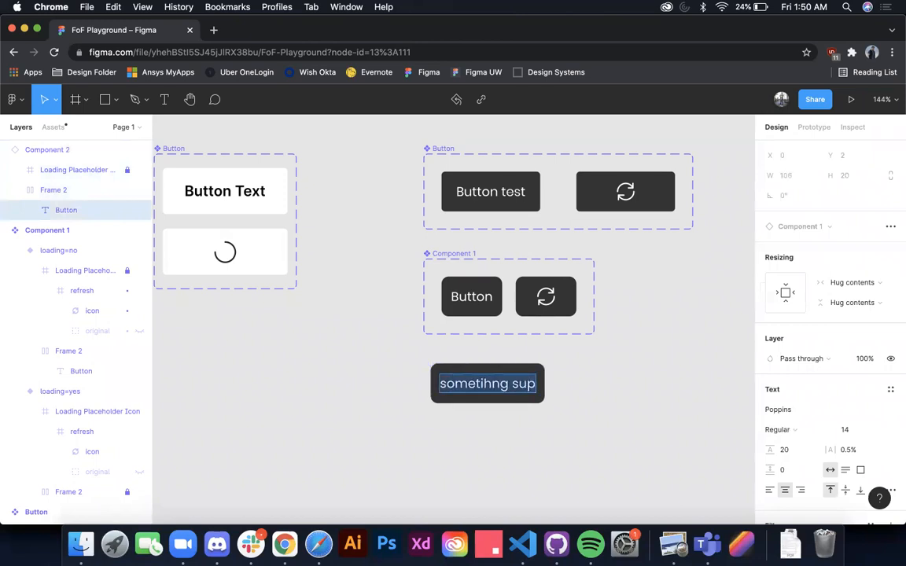
type("something super long")
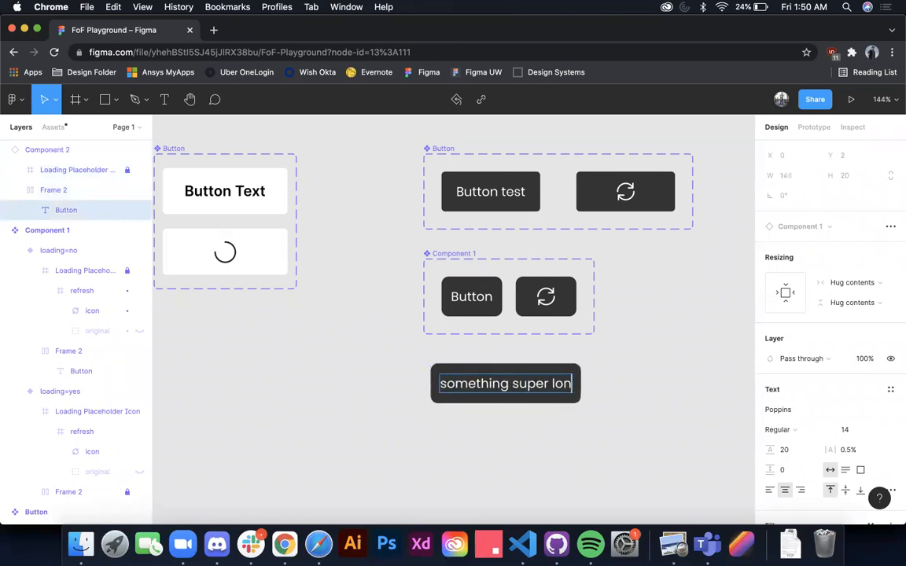
Step: Toggle the long-text instance between its variants, leave loading on, and select its locked Frame 2 layer
left_click(546, 440)
left_click(555, 385)
left_click(827, 312)
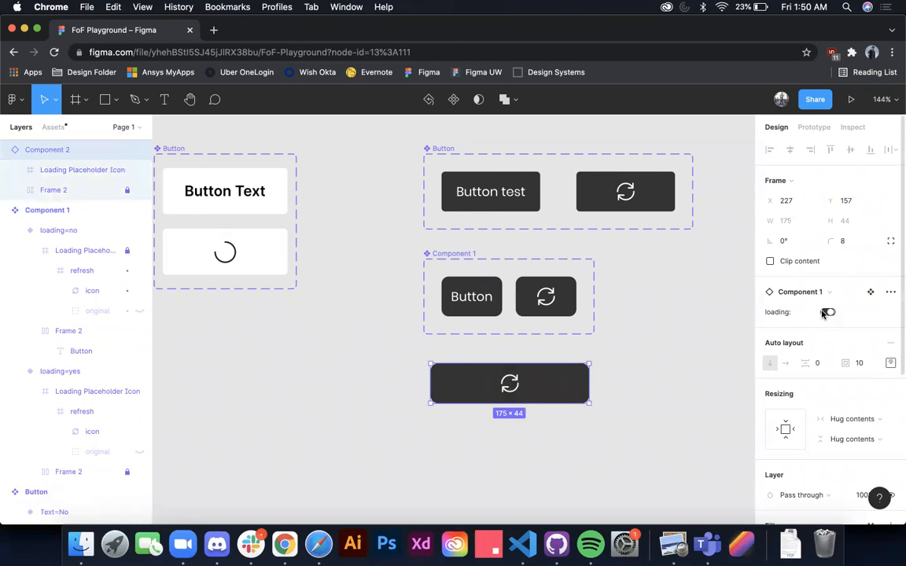
left_click(827, 312)
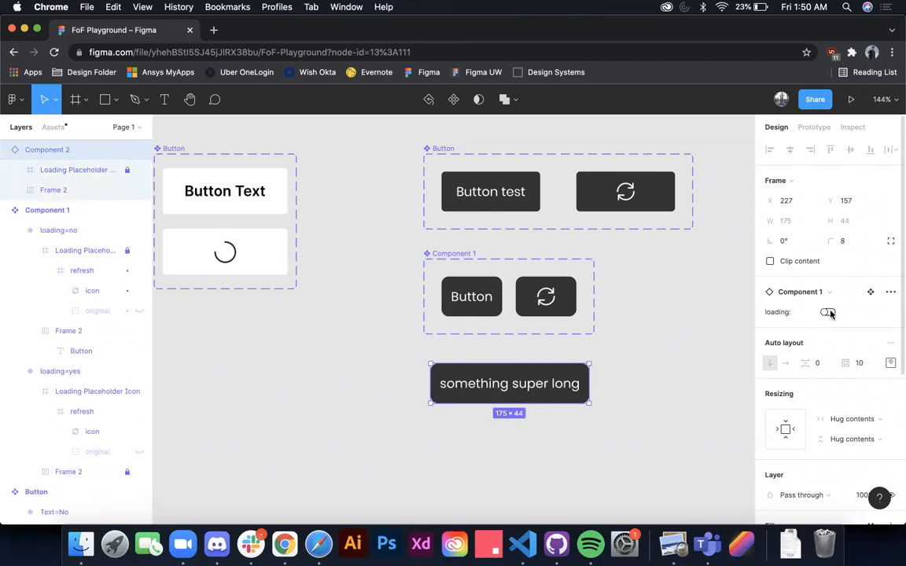
left_click(827, 312)
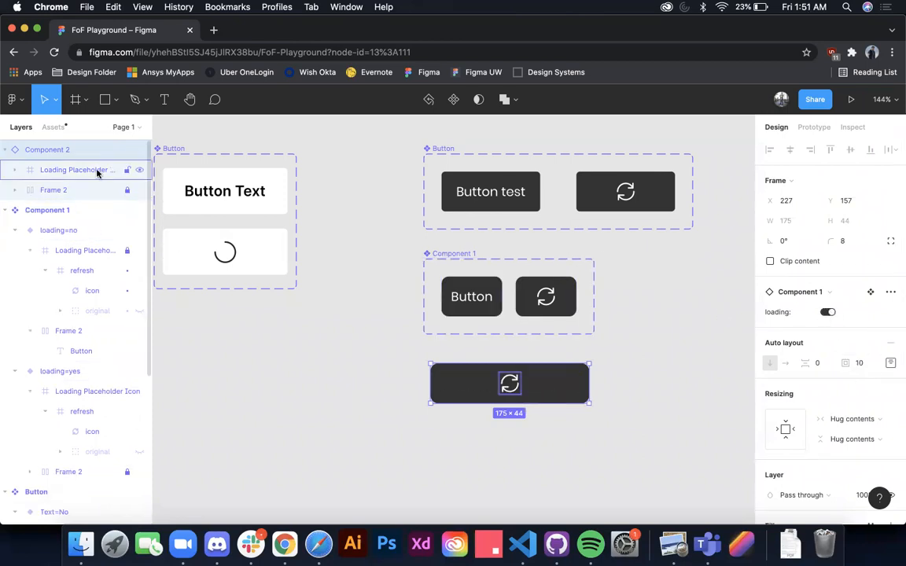
left_click(75, 190)
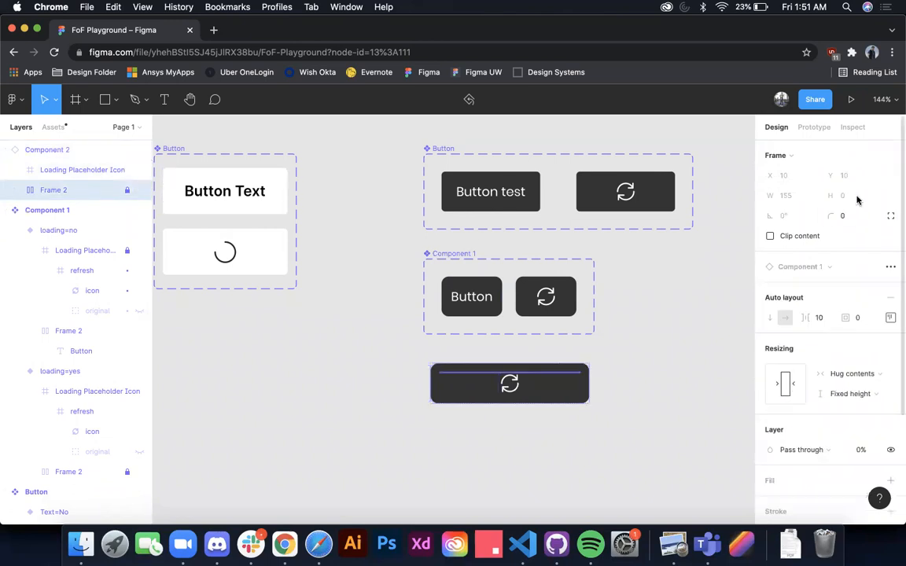